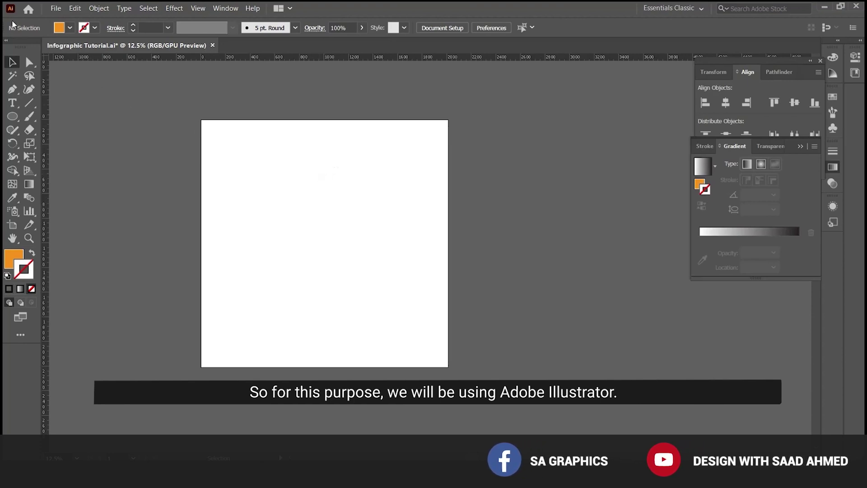
Draw a large orange circle on the artboard with the Ellipse Tool
{"action": "left_click", "coordinate": [11, 118]}
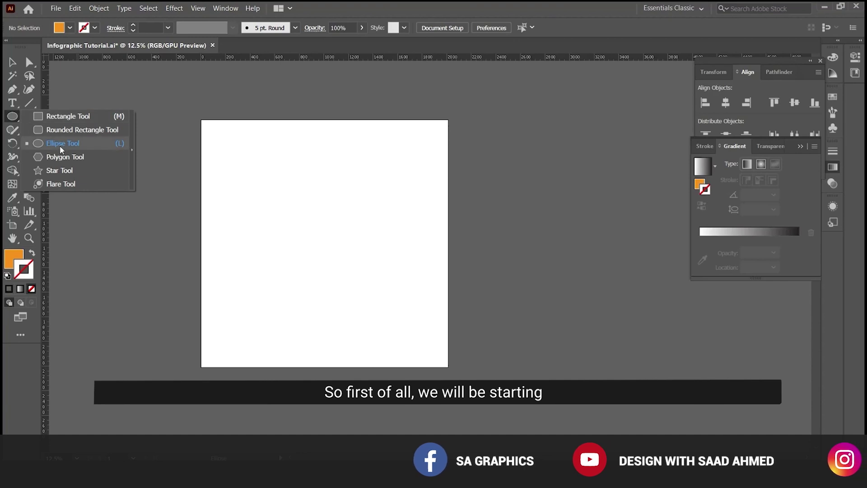
{"action": "left_click", "coordinate": [61, 143]}
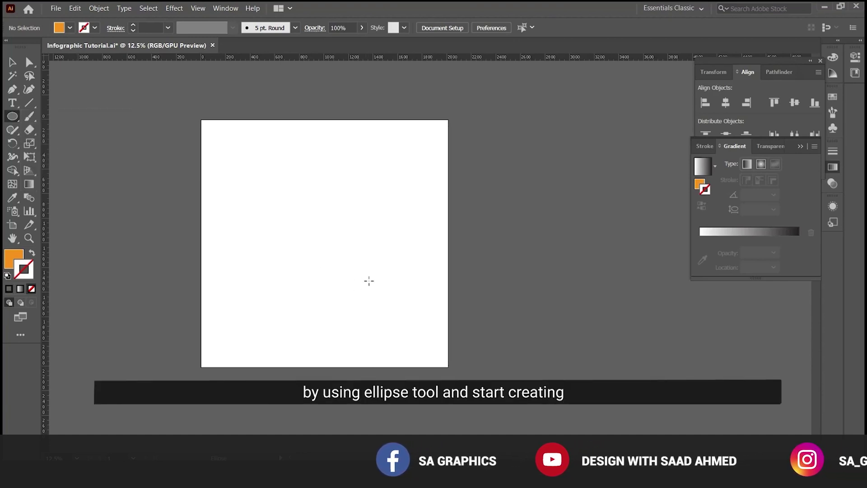
{"action": "left_click_drag", "start_coordinate": [319, 237], "coordinate": [398, 346]}
Centre the orange circle horizontally and vertically on the artboard
{"action": "key", "text": "v"}
{"action": "left_click", "coordinate": [472, 181]}
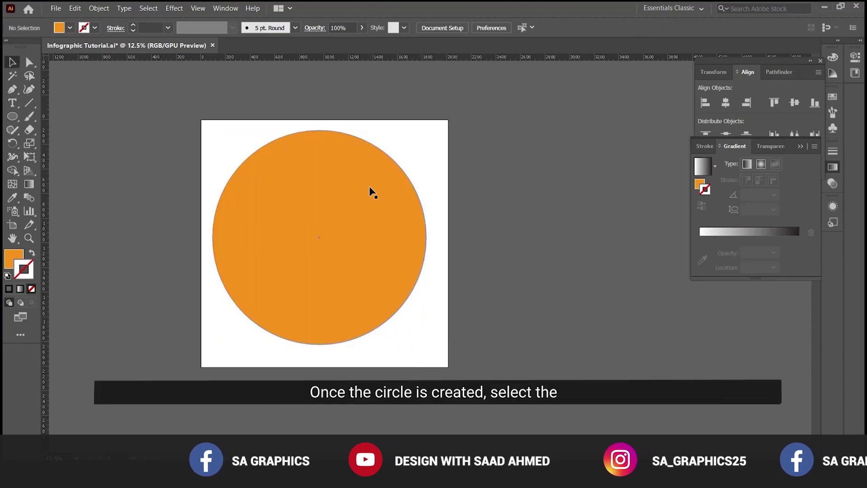
{"action": "left_click", "coordinate": [370, 190]}
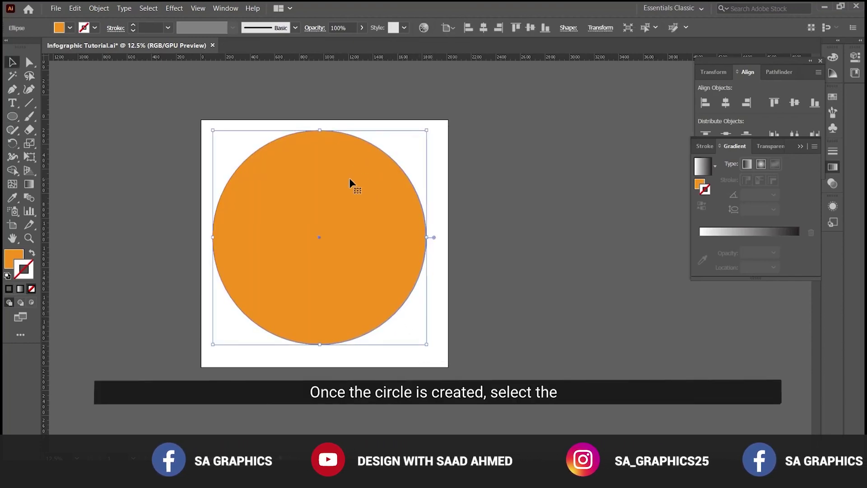
{"action": "left_click", "coordinate": [483, 28]}
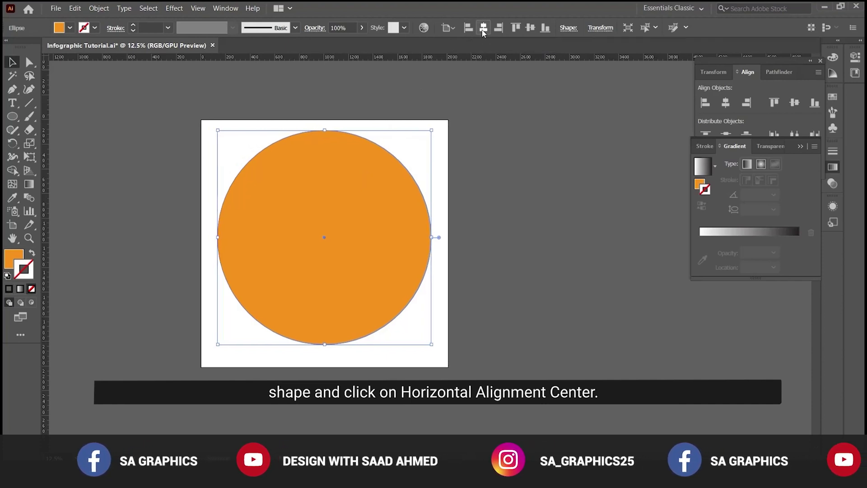
{"action": "left_click", "coordinate": [530, 28]}
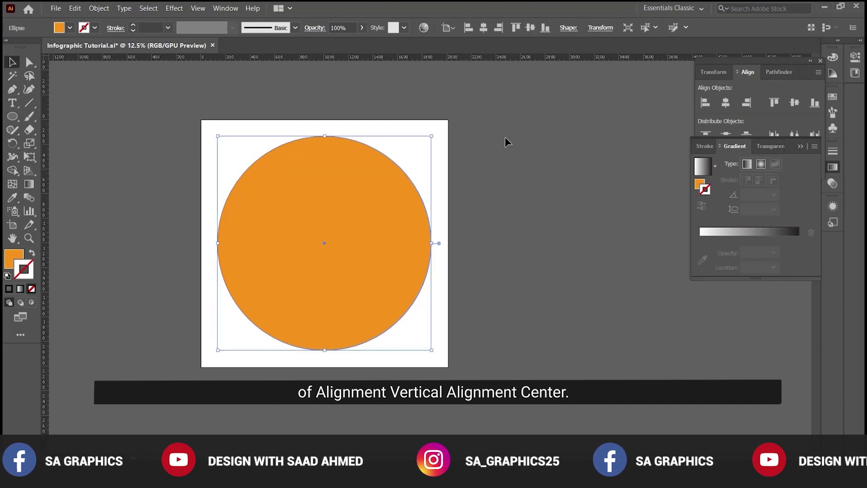
{"action": "left_click", "coordinate": [444, 168]}
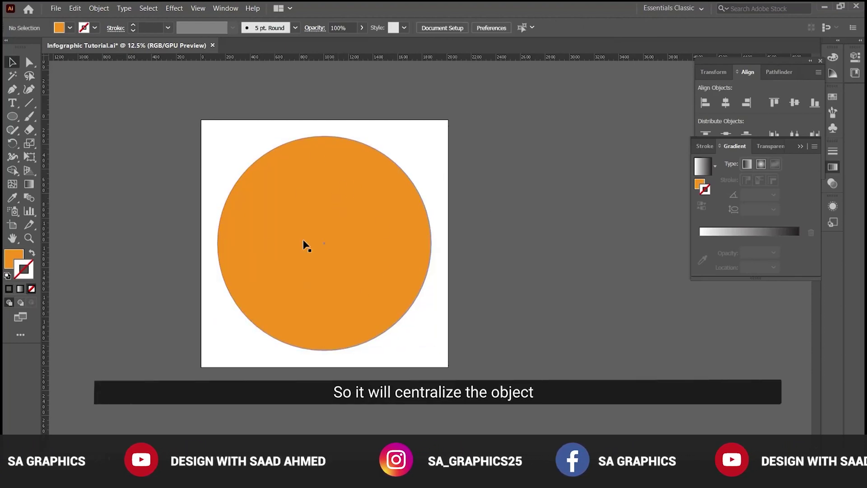
{"action": "left_click", "coordinate": [327, 193]}
Enlarge the orange circle slightly from its centre
{"action": "left_click_drag", "start_coordinate": [432, 243], "coordinate": [436, 244]}
{"action": "left_click", "coordinate": [494, 270]}
{"action": "scroll", "coordinate": [494, 270], "scroll_direction": "up", "scroll_amount": 1}
{"action": "left_click_drag", "start_coordinate": [442, 278], "coordinate": [476, 306]}
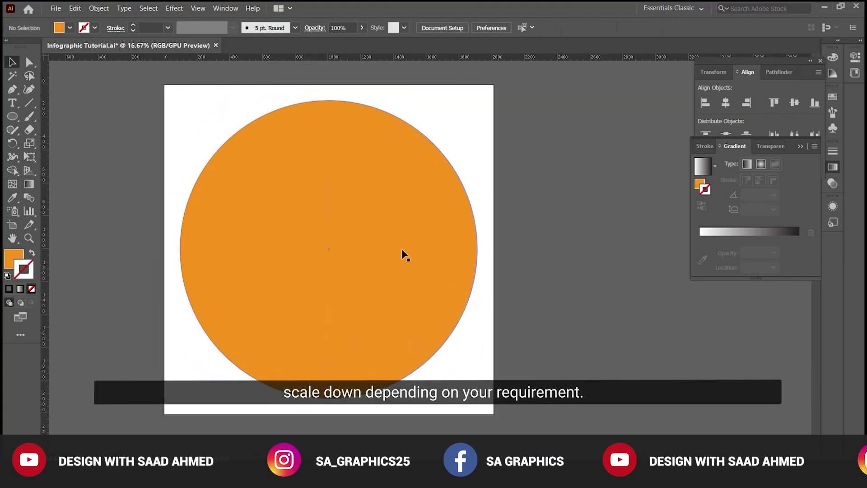
{"action": "left_click", "coordinate": [402, 248]}
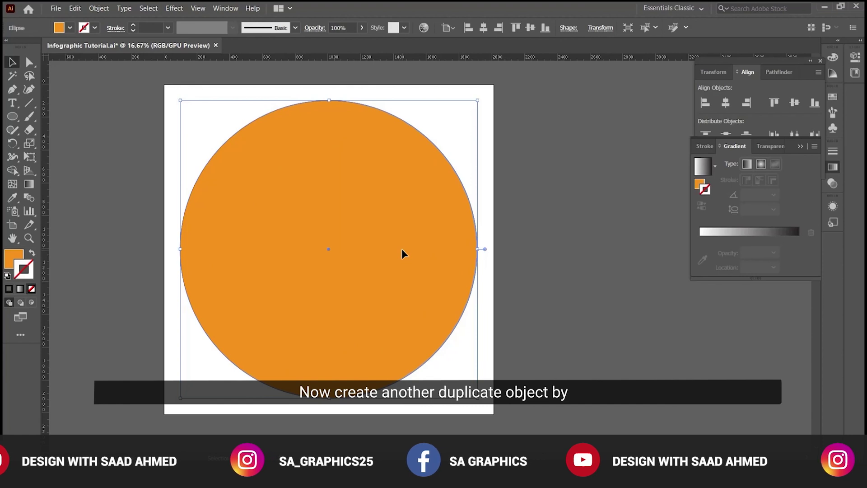
Paste a copy of the orange circle in front and shrink it around the same centre
{"action": "key", "text": "ctrl+c"}
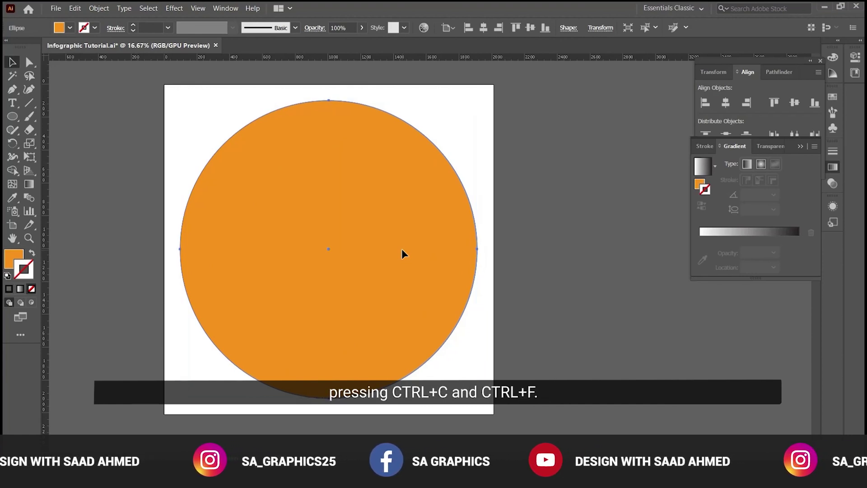
{"action": "key", "text": "ctrl+f"}
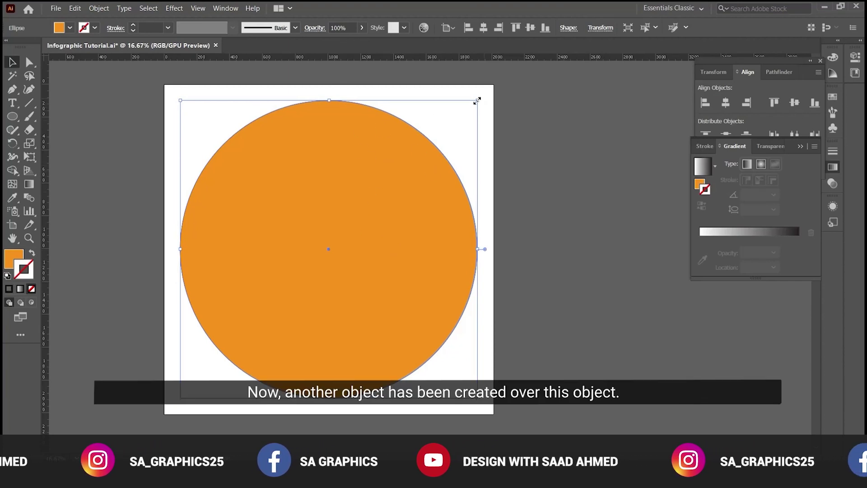
{"action": "left_click_drag", "start_coordinate": [478, 100], "coordinate": [444, 130]}
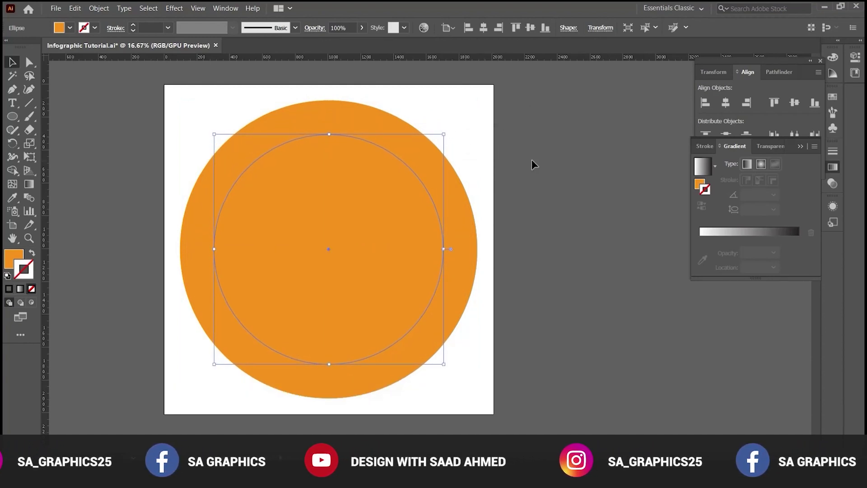
Fill the inner circle with green, then copy it
{"action": "left_click", "coordinate": [70, 28]}
{"action": "left_click", "coordinate": [77, 55]}
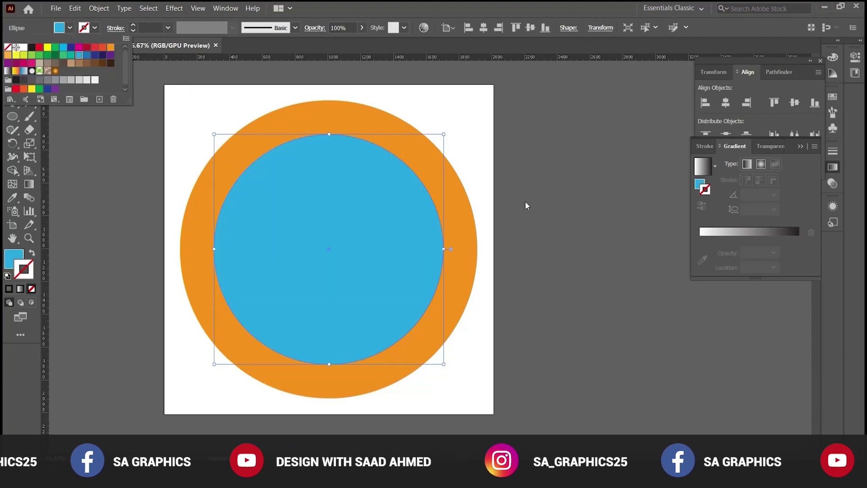
{"action": "left_click", "coordinate": [525, 201]}
{"action": "left_click", "coordinate": [379, 201]}
{"action": "left_click", "coordinate": [70, 28]}
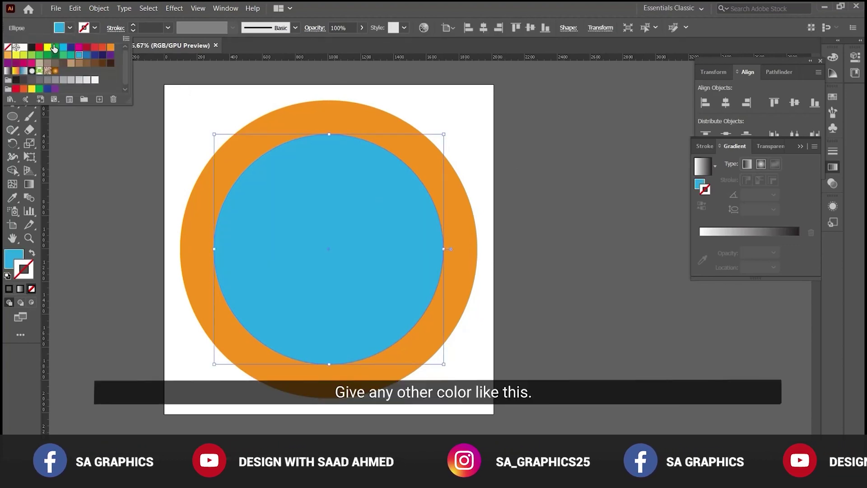
{"action": "left_click", "coordinate": [55, 47]}
{"action": "left_click", "coordinate": [514, 208]}
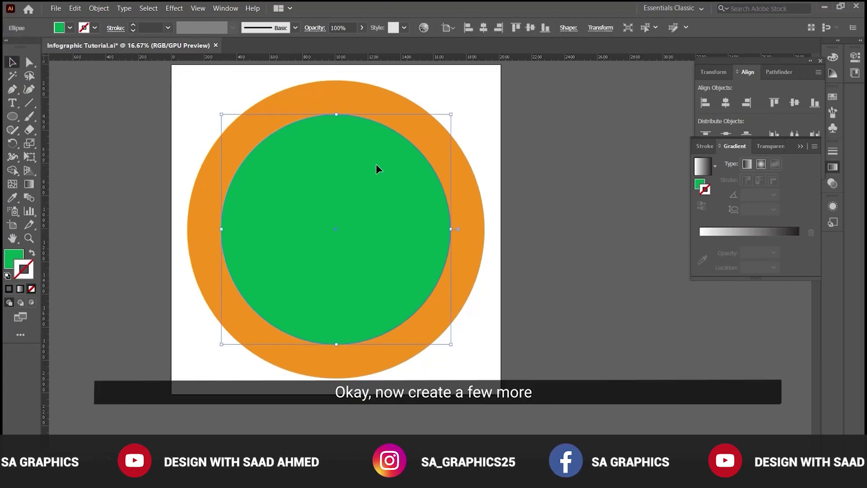
{"action": "key", "text": "ctrl+c"}
Paste the green circle in front, shrink it to about half size and fill it dark blue
{"action": "key", "text": "ctrl+f"}
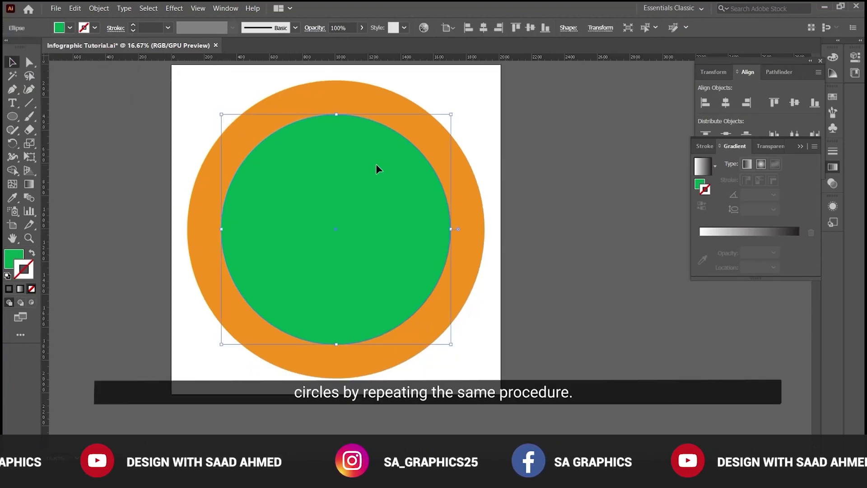
{"action": "key", "text": "ctrl+f"}
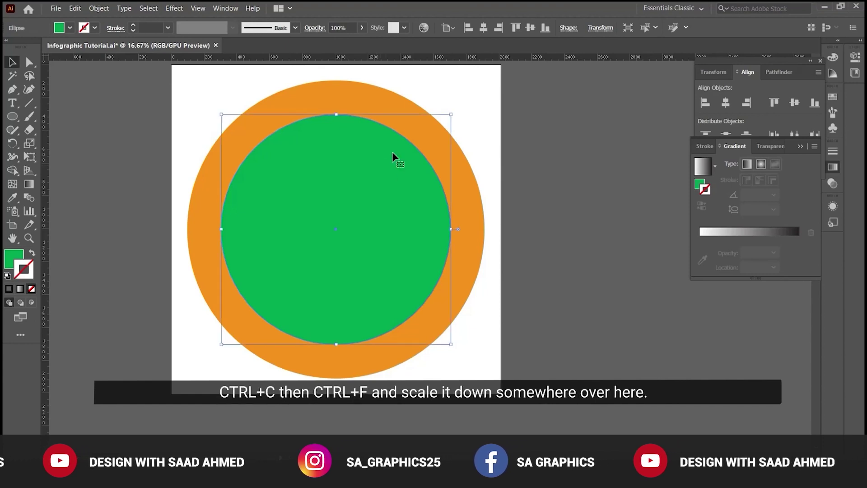
{"action": "left_click_drag", "start_coordinate": [452, 113], "coordinate": [393, 144]}
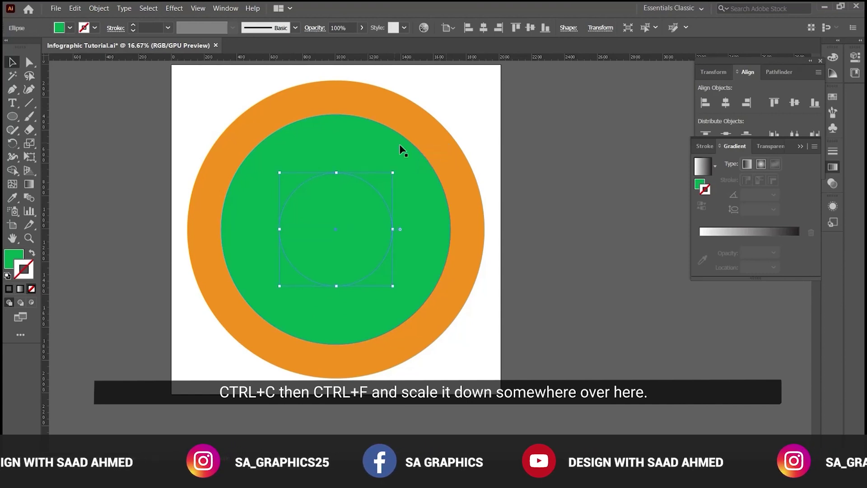
{"action": "left_click", "coordinate": [70, 27]}
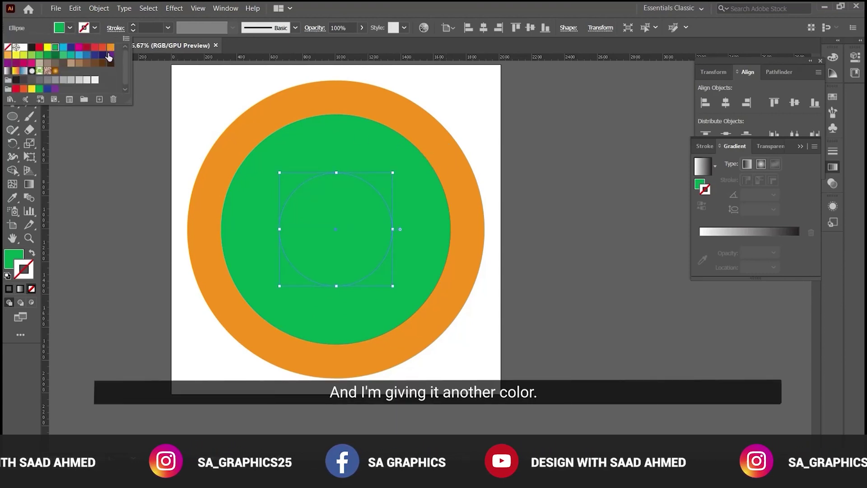
{"action": "left_click", "coordinate": [96, 57]}
{"action": "left_click", "coordinate": [532, 256]}
{"action": "key", "text": "ctrl+equal"}
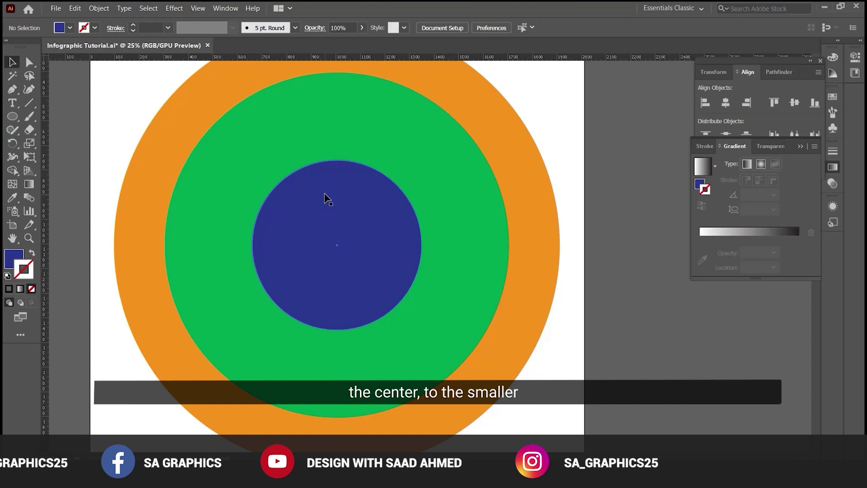
Create a 3-sided polygon and move it onto the blue circle's top edge
{"action": "left_click", "coordinate": [12, 117]}
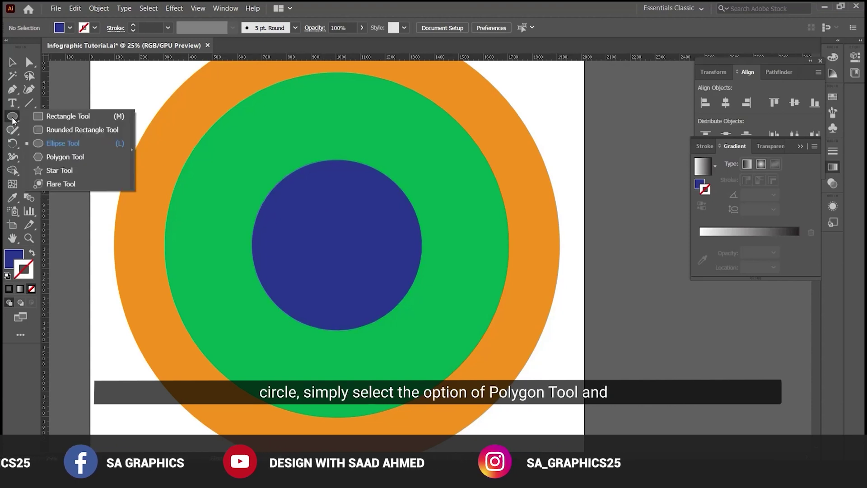
{"action": "left_click", "coordinate": [58, 158]}
{"action": "left_click", "coordinate": [339, 126]}
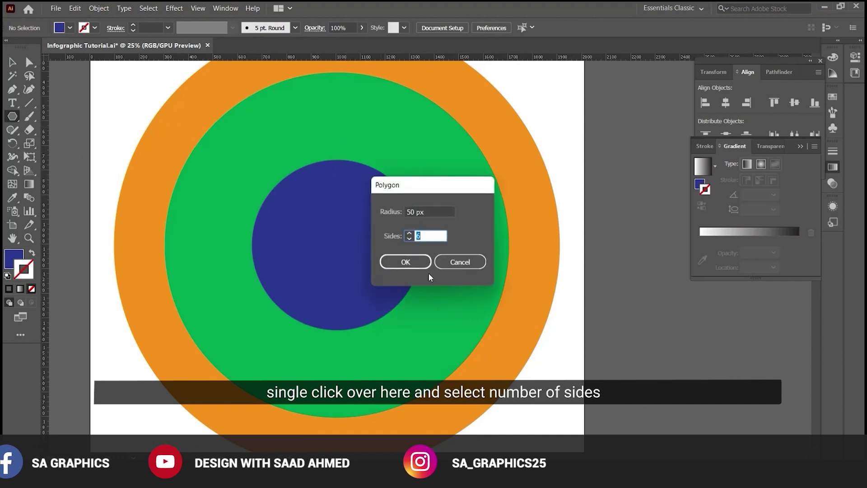
{"action": "type", "text": "3"}
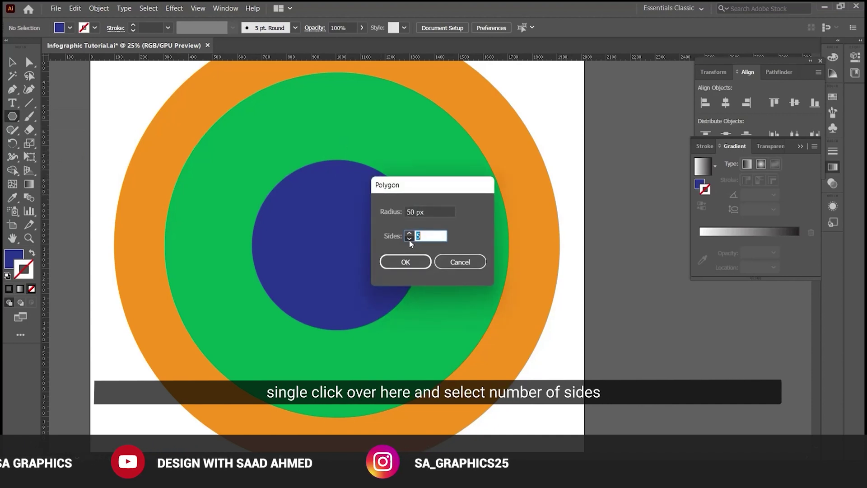
{"action": "left_click", "coordinate": [405, 261]}
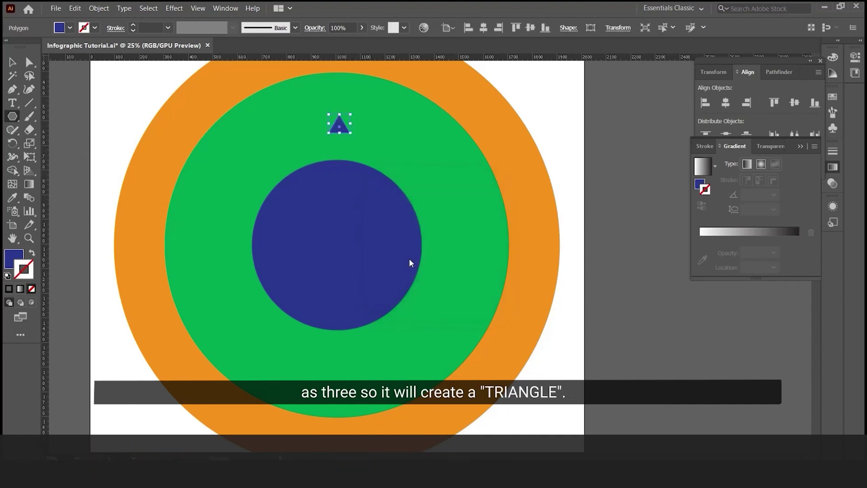
{"action": "key", "text": "v"}
{"action": "left_click", "coordinate": [600, 246]}
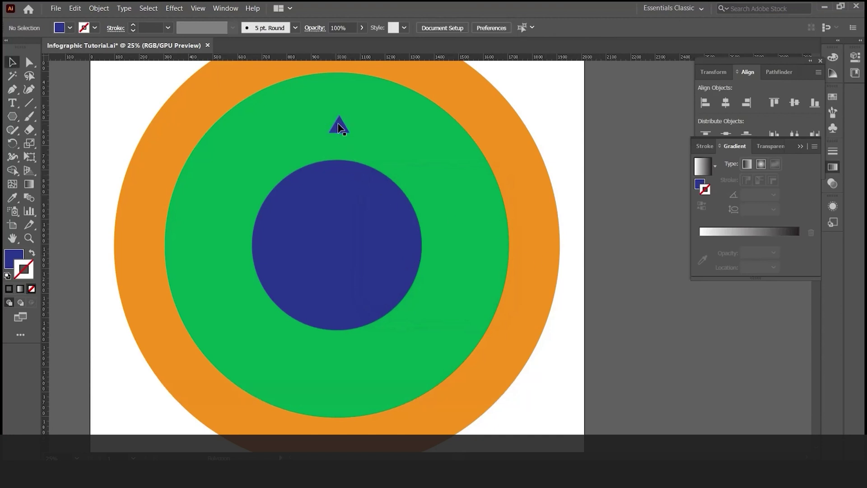
{"action": "left_click_drag", "start_coordinate": [339, 126], "coordinate": [337, 155]}
Horizontally centre the triangle on the blue circle, using the circle as the alignment reference
{"action": "key", "text": "ctrl+equal"}
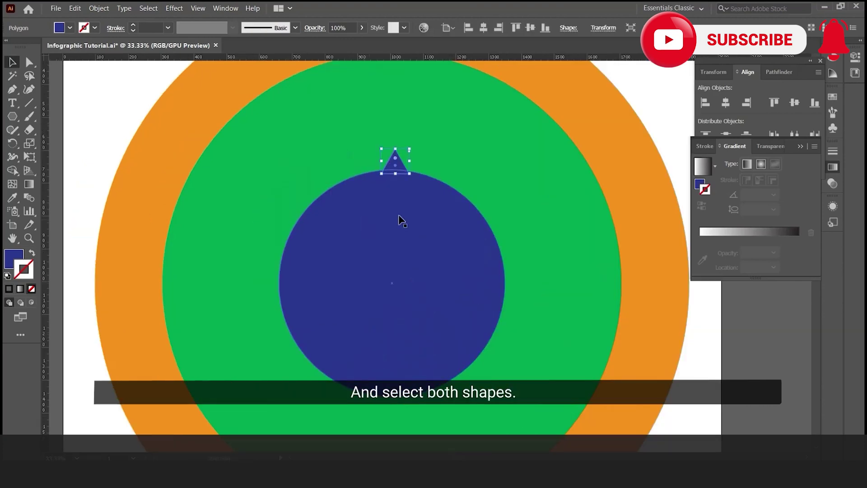
{"action": "left_click", "coordinate": [404, 222], "text": "shift"}
{"action": "left_click_drag", "start_coordinate": [469, 225], "coordinate": [349, 188]}
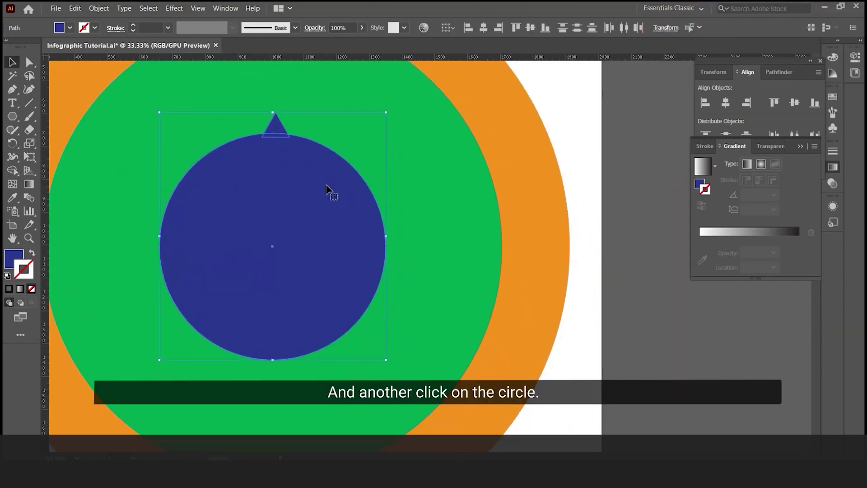
{"action": "left_click", "coordinate": [326, 190]}
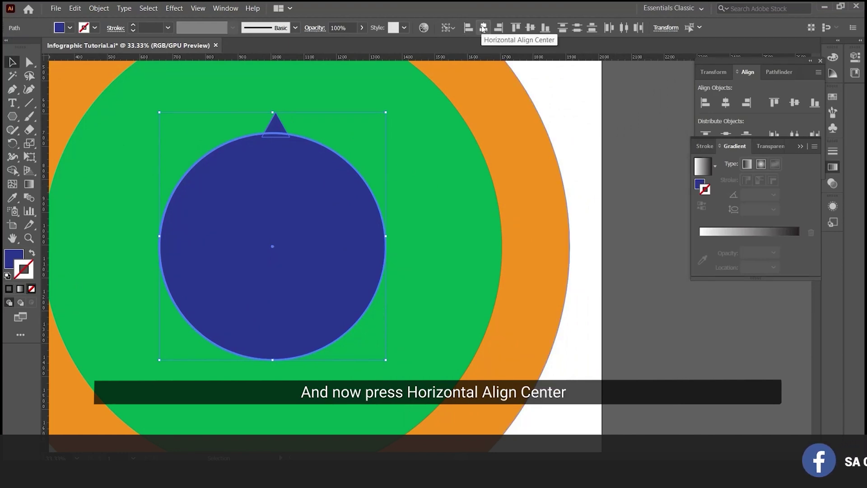
{"action": "left_click", "coordinate": [483, 28]}
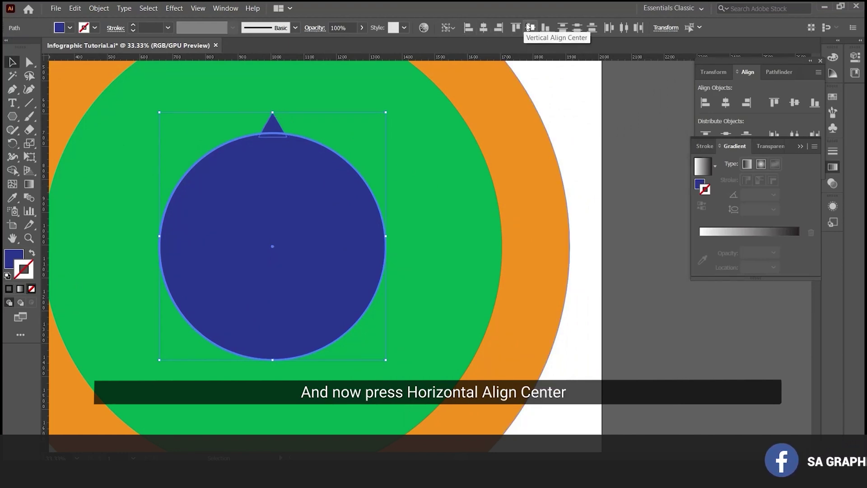
{"action": "left_click", "coordinate": [612, 146]}
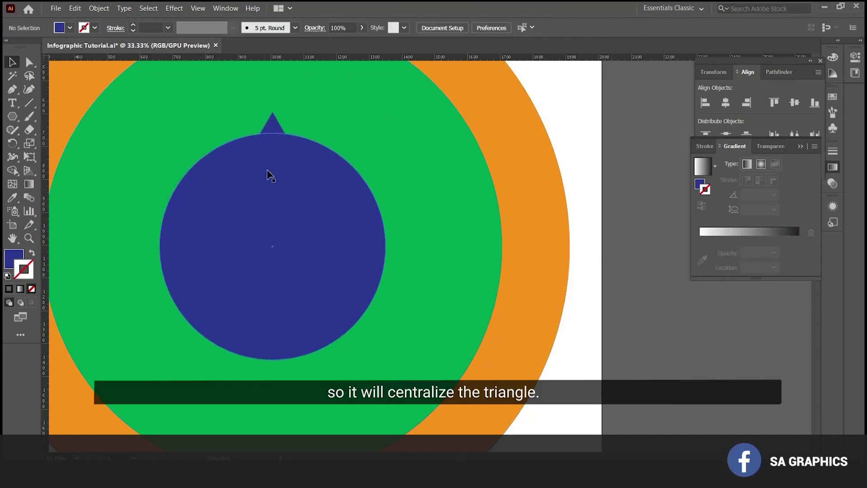
{"action": "left_click", "coordinate": [274, 125]}
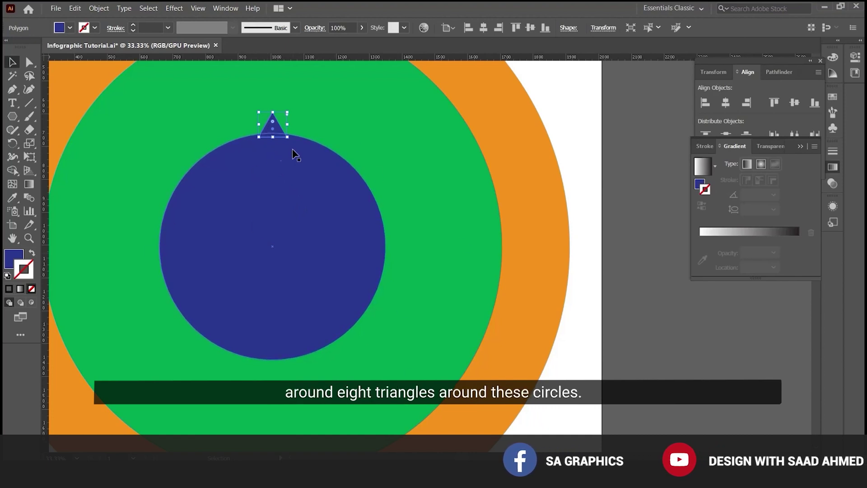
{"action": "left_click", "coordinate": [594, 186]}
Rotate a triangle copy 45° around the circle's centre and repeat to make eight triangles
{"action": "left_click", "coordinate": [271, 126]}
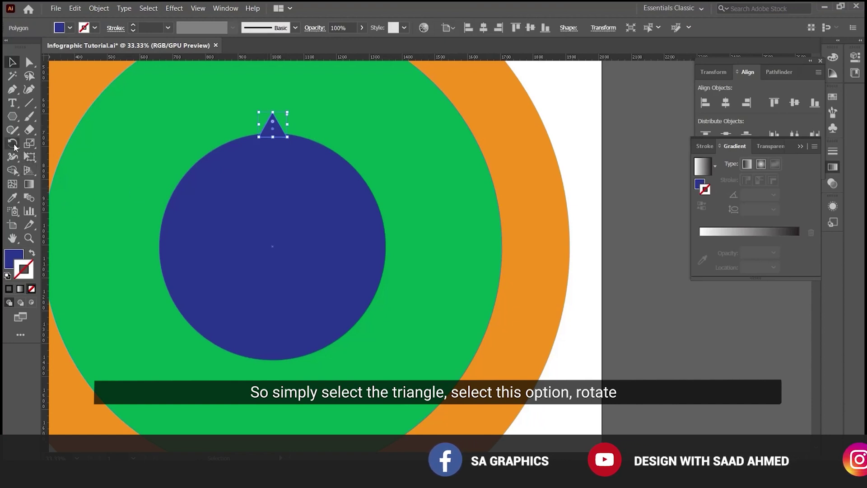
{"action": "left_click", "coordinate": [15, 145]}
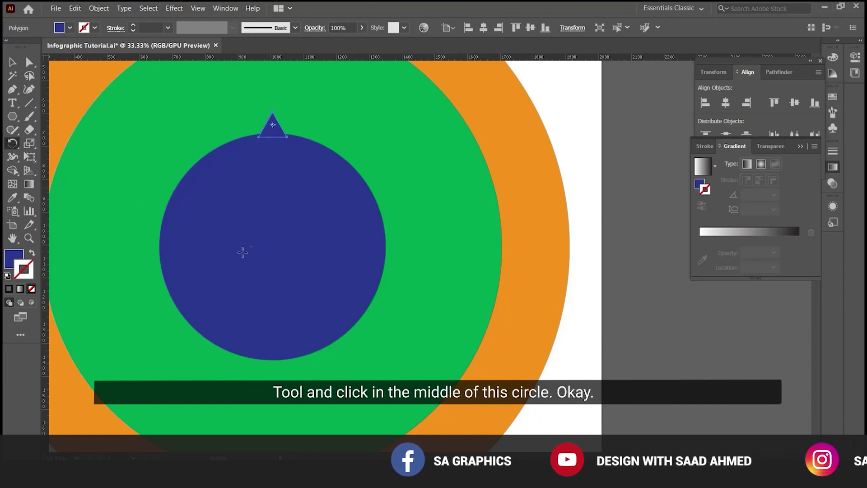
{"action": "left_click", "coordinate": [272, 246]}
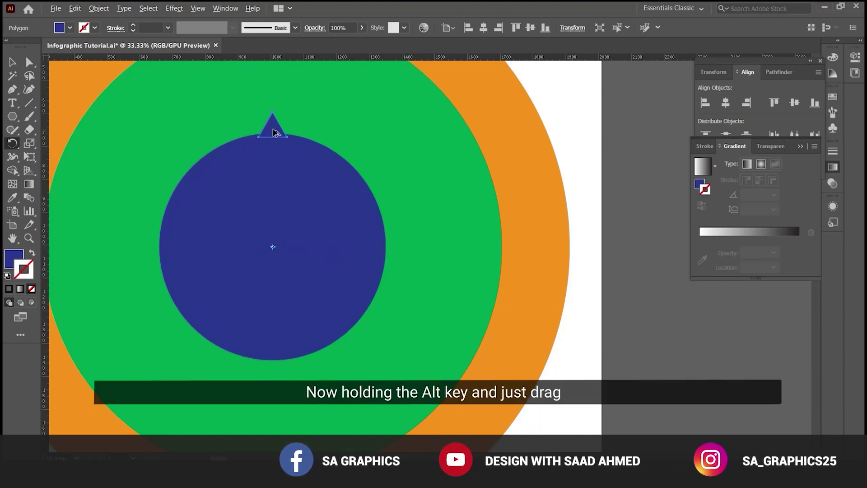
{"action": "left_click_drag", "start_coordinate": [274, 131], "coordinate": [357, 169]}
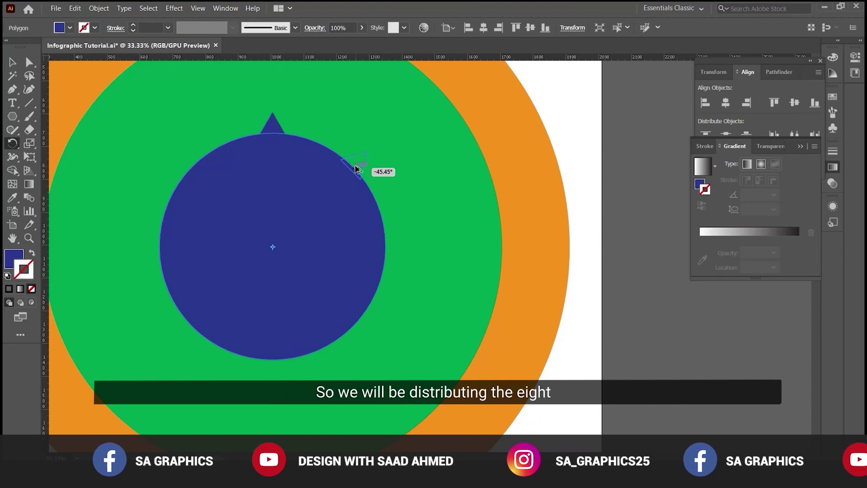
{"action": "left_click_drag", "start_coordinate": [357, 169], "coordinate": [356, 170]}
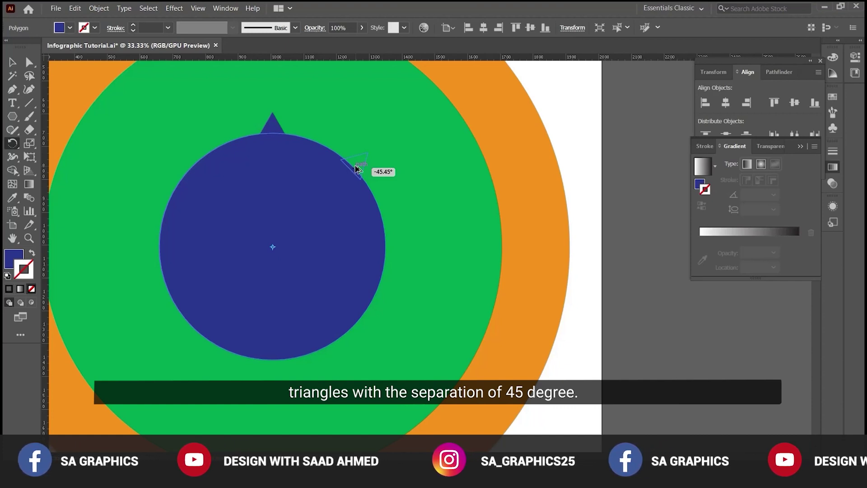
{"action": "left_click_drag", "start_coordinate": [357, 169], "coordinate": [357, 170]}
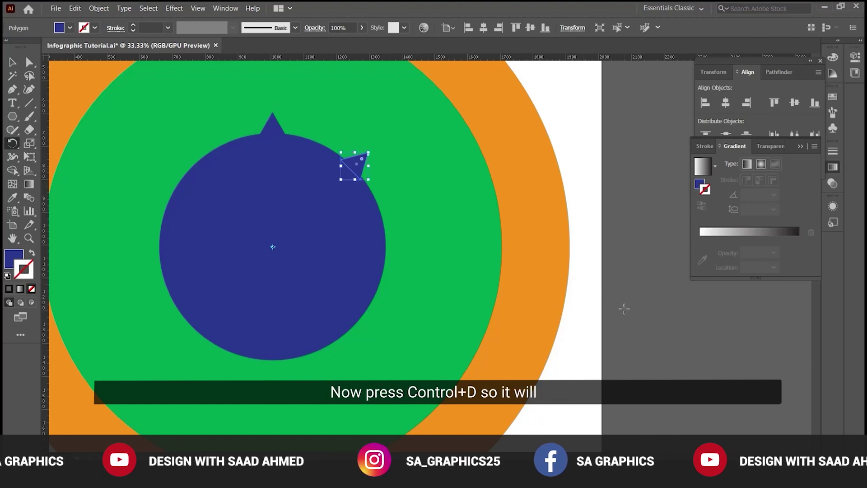
{"action": "key", "text": "ctrl+d"}
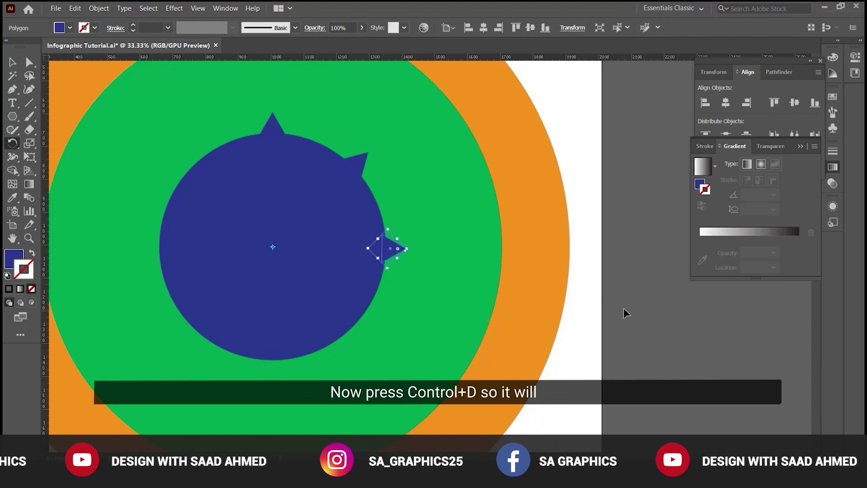
{"action": "key", "text": "ctrl+d"}
{"action": "key", "text": "ctrl+d"}
{"action": "key", "text": "ctrl+d"}
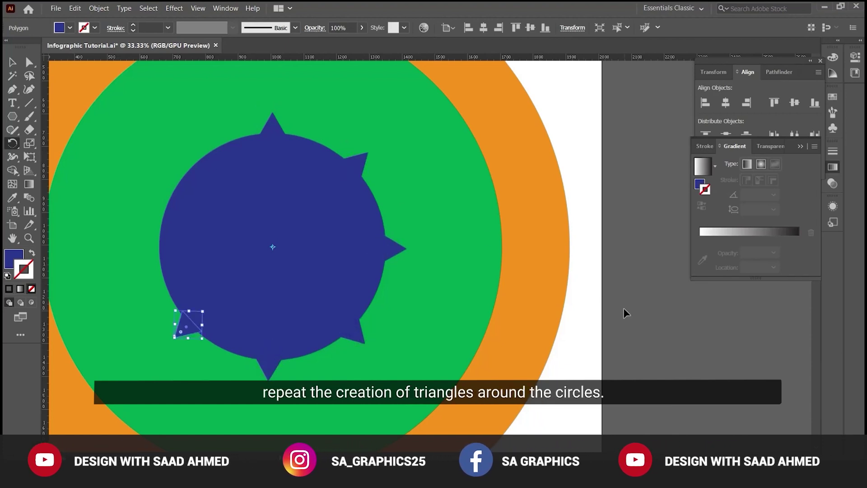
{"action": "key", "text": "ctrl+d"}
{"action": "key", "text": "ctrl+d"}
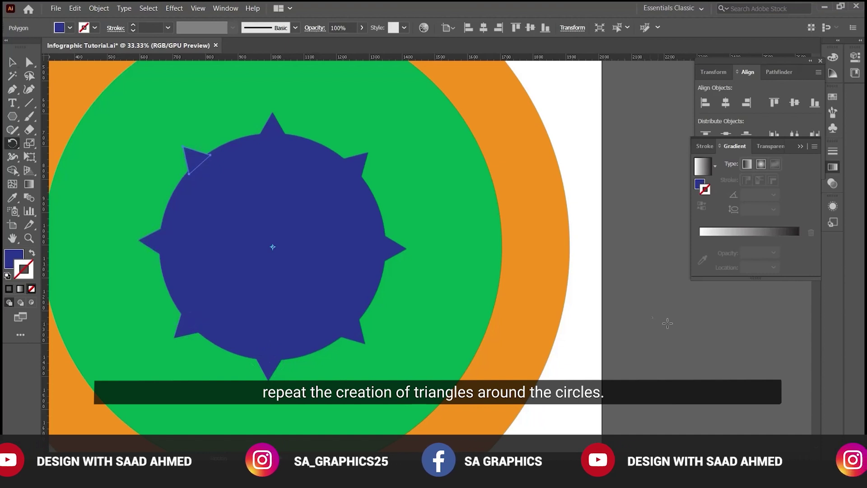
Select all the artwork
{"action": "key", "text": "v"}
{"action": "left_click", "coordinate": [611, 323]}
{"action": "scroll", "coordinate": [405, 259], "scroll_direction": "down", "scroll_amount": 2}
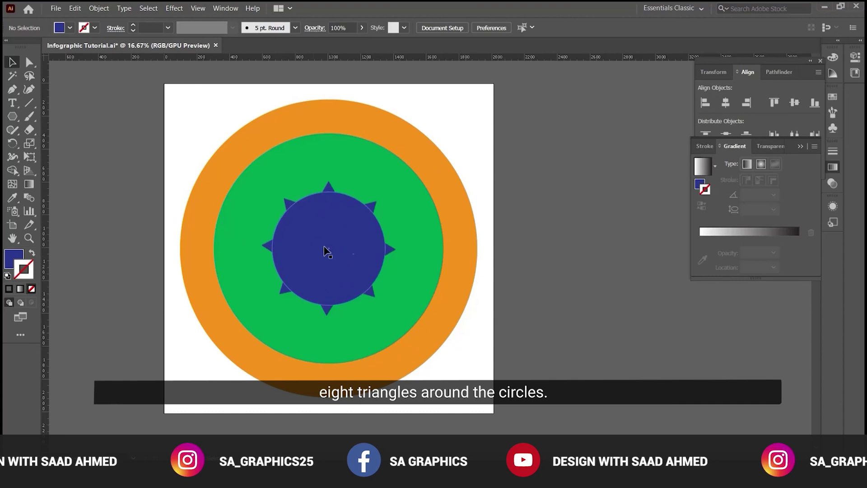
{"action": "left_click_drag", "start_coordinate": [515, 219], "coordinate": [422, 177]}
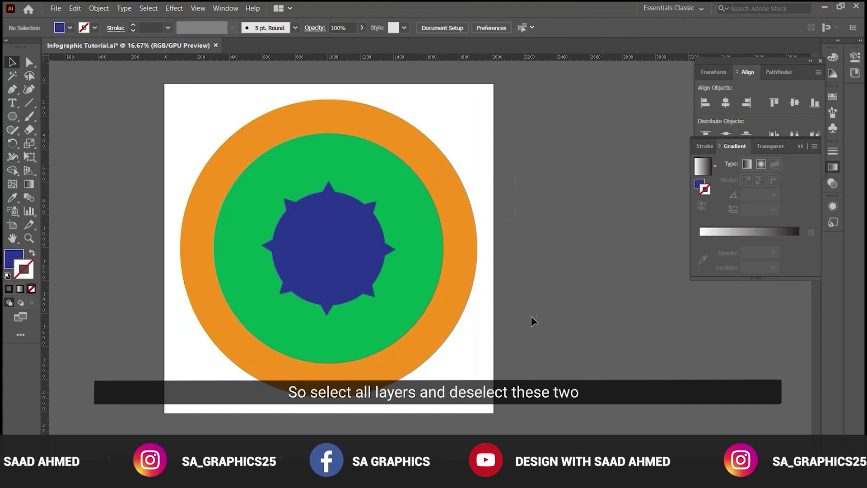
{"action": "key", "text": "ctrl+a"}
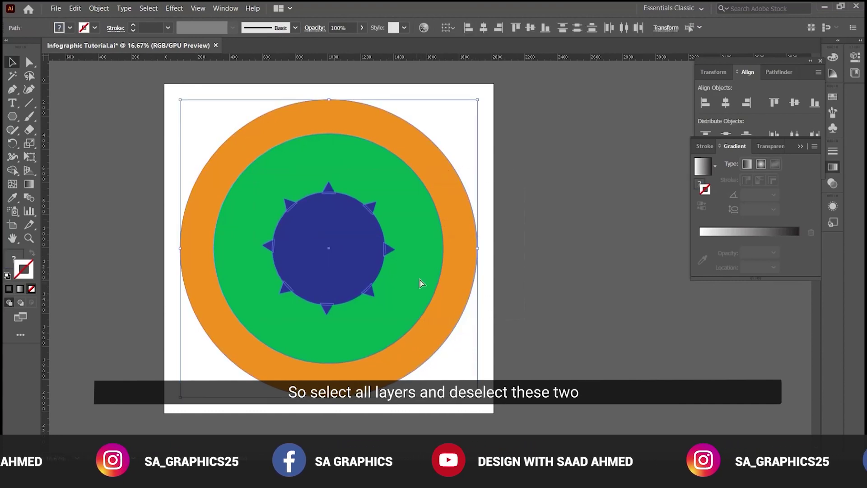
{"action": "scroll", "coordinate": [426, 320], "scroll_direction": "up", "scroll_amount": 1}
Unite the blue circle and its eight triangles with Pathfinder's Unite
{"action": "left_click", "coordinate": [413, 142], "text": "shift"}
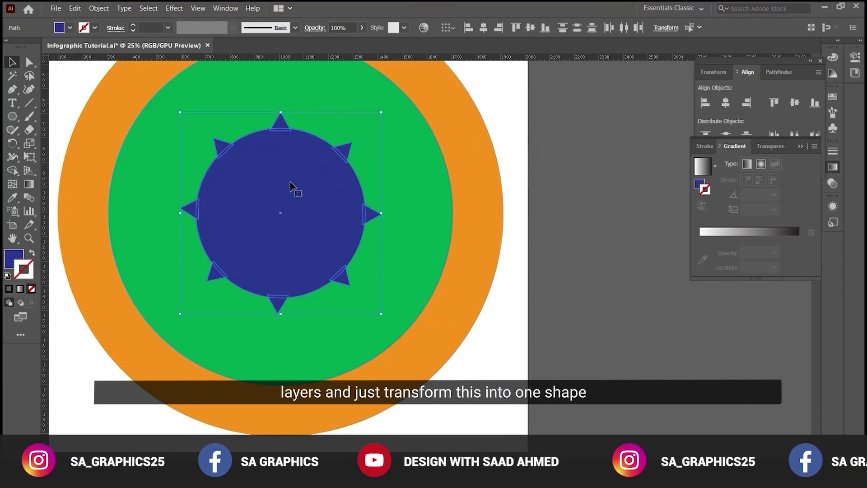
{"action": "left_click", "coordinate": [770, 72]}
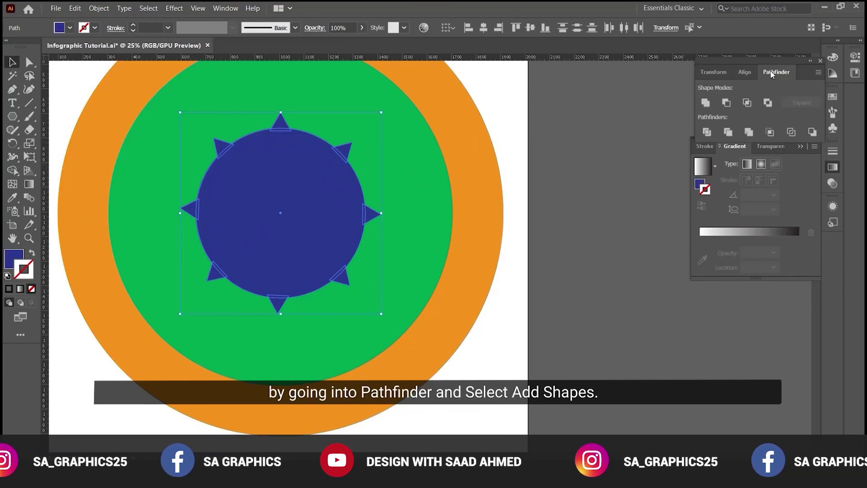
{"action": "left_click", "coordinate": [706, 104]}
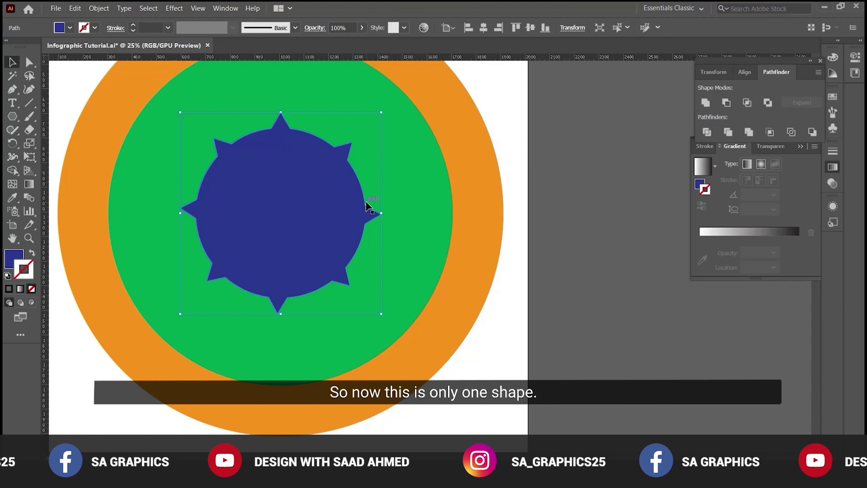
{"action": "left_click", "coordinate": [517, 241]}
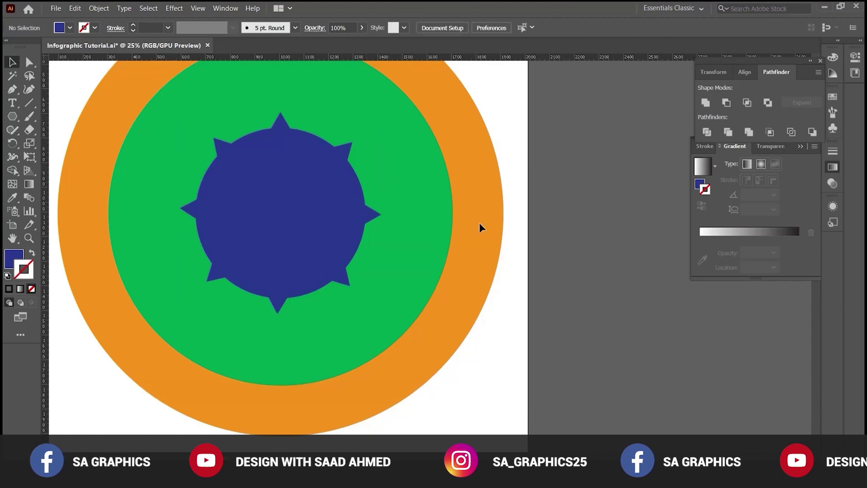
{"action": "left_click", "coordinate": [217, 116]}
Draw a yellow-green circle from the blue shape's centre and centre it vertically on the green circle
{"action": "left_click_drag", "start_coordinate": [13, 116], "coordinate": [56, 144]}
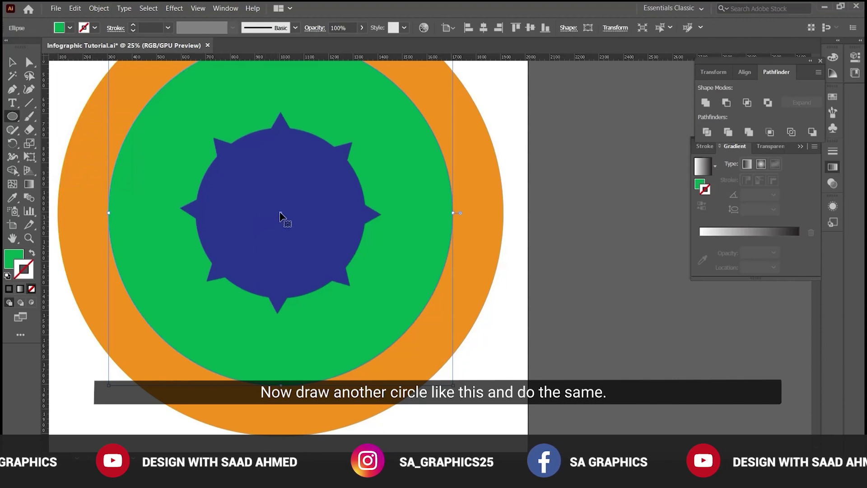
{"action": "left_click_drag", "start_coordinate": [281, 215], "coordinate": [343, 294]}
{"action": "left_click", "coordinate": [70, 28]}
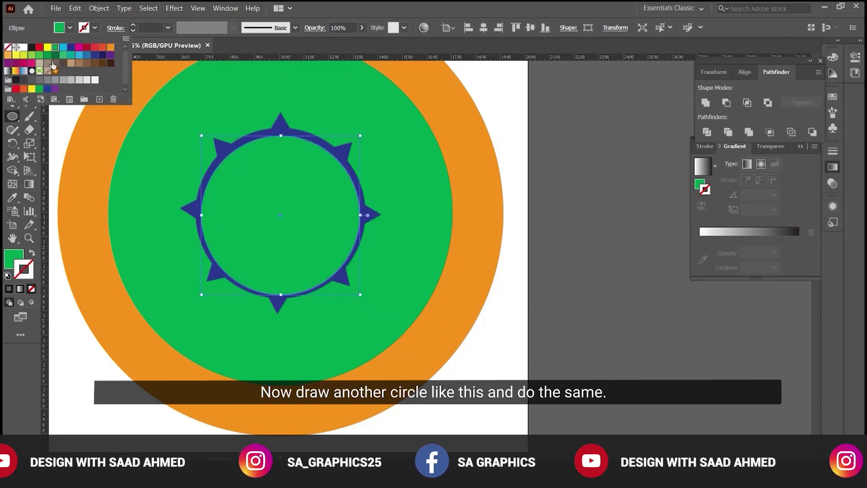
{"action": "left_click", "coordinate": [31, 56]}
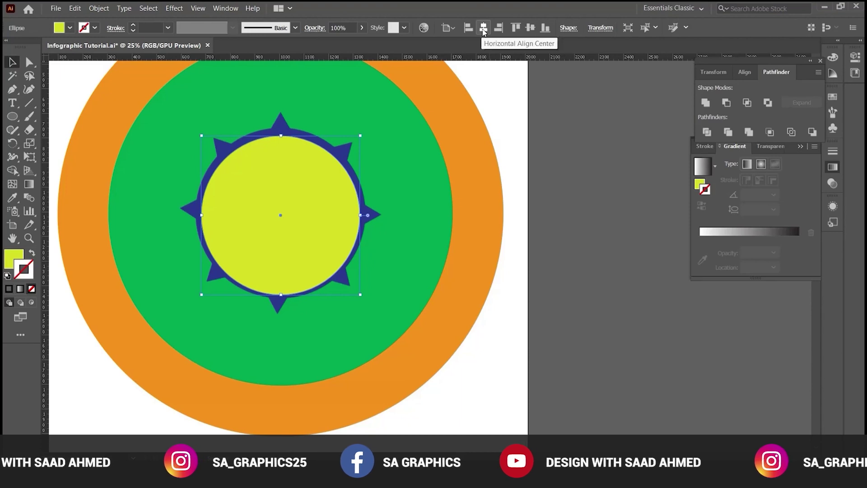
{"action": "left_click", "coordinate": [530, 27]}
{"action": "left_click", "coordinate": [530, 115]}
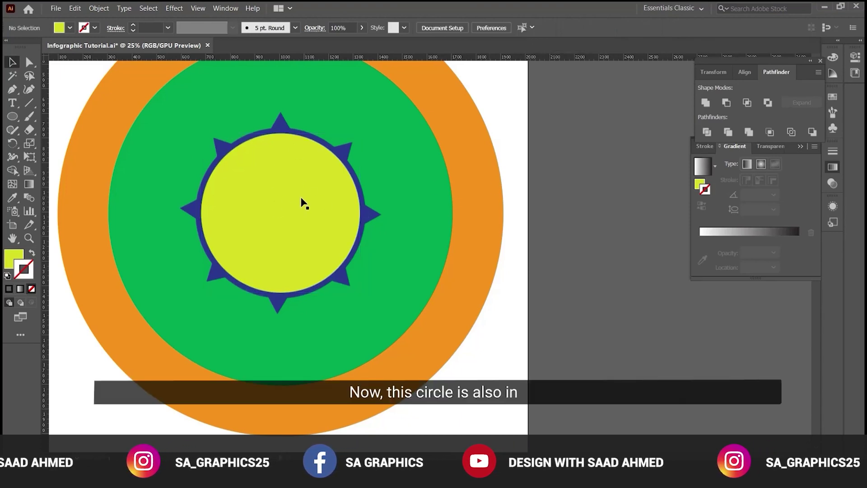
{"action": "left_click", "coordinate": [386, 250], "text": "ctrl+alt"}
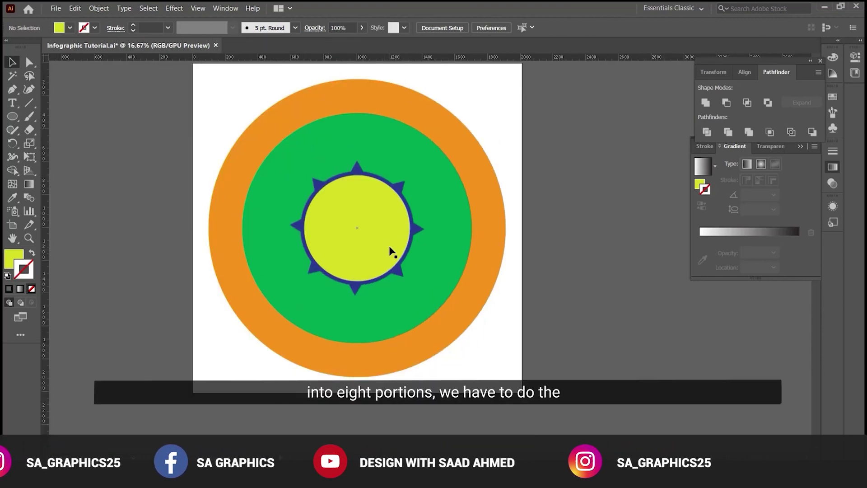
{"action": "left_click", "coordinate": [385, 238], "text": "ctrl"}
{"action": "left_click_drag", "start_coordinate": [396, 234], "coordinate": [312, 244]}
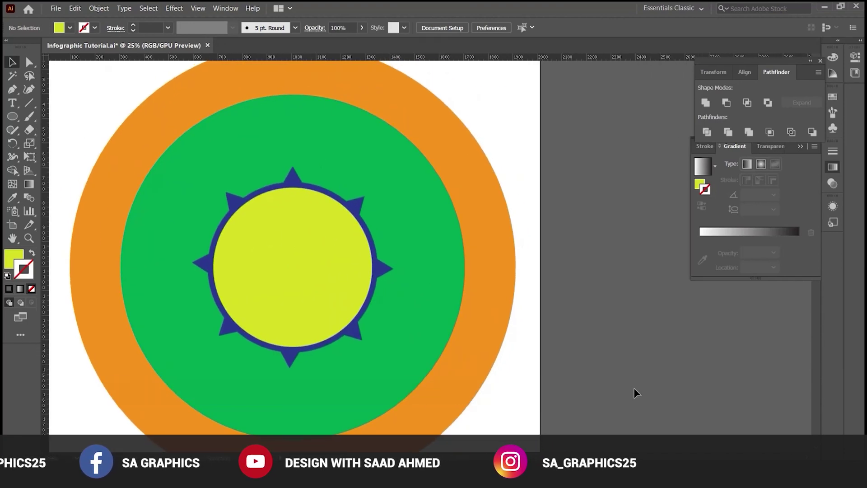
Draw a straight vertical line from the circles' centre up past the orange ring
{"action": "key", "text": "p"}
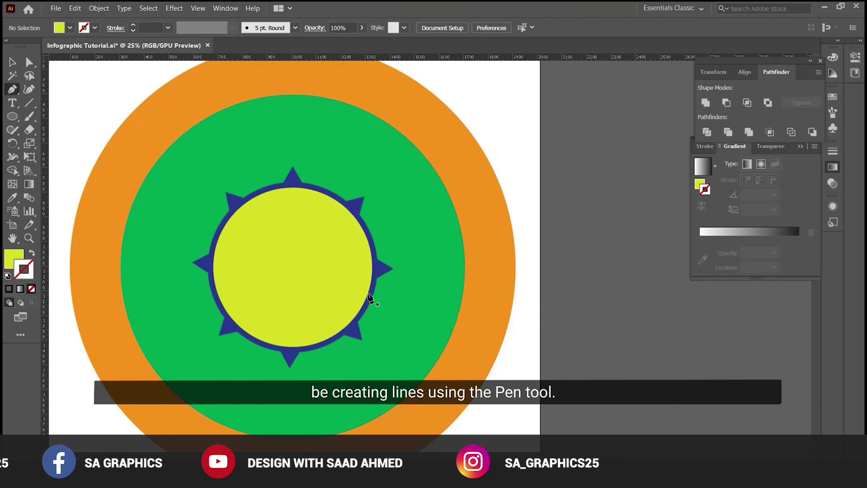
{"action": "left_click", "coordinate": [292, 267]}
{"action": "left_click_drag", "start_coordinate": [333, 199], "coordinate": [335, 333]}
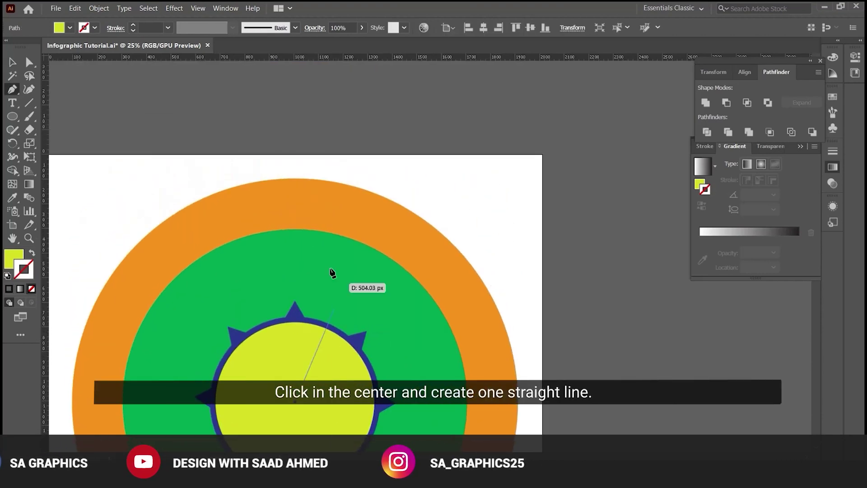
{"action": "left_click_drag", "start_coordinate": [295, 129], "coordinate": [304, 129]}
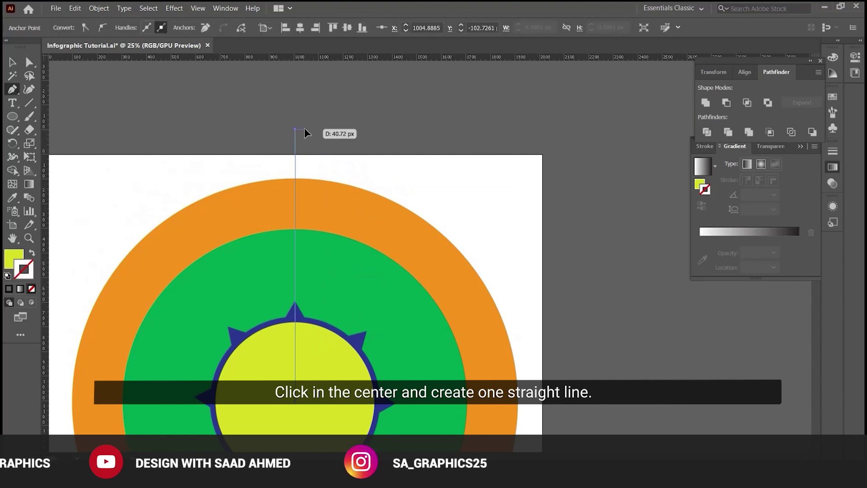
{"action": "key", "text": "v"}
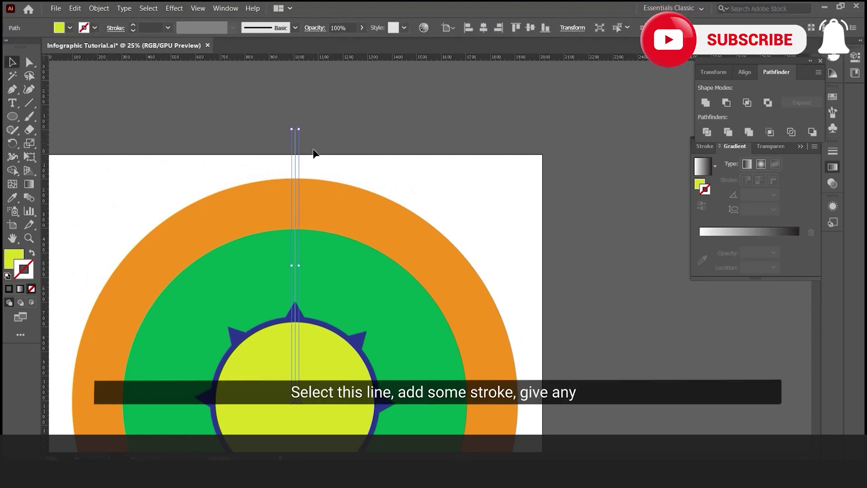
Give the line a near-black stroke, no fill, and a 10 pt stroke weight
{"action": "left_click", "coordinate": [32, 254]}
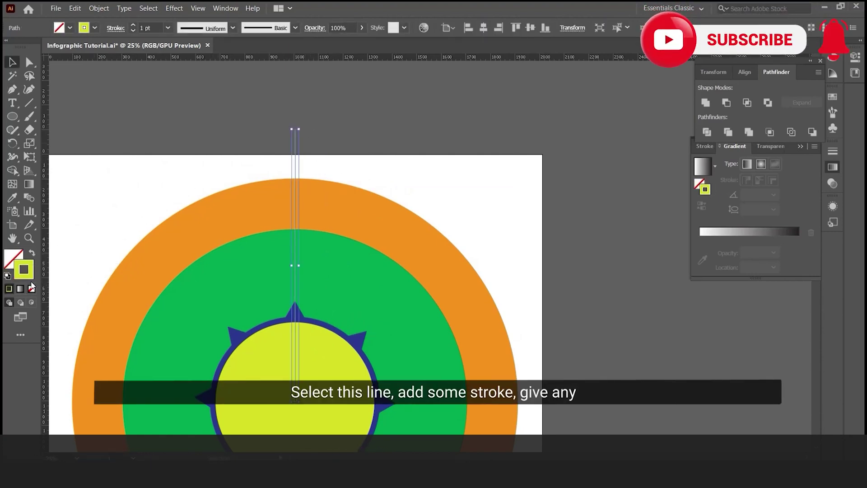
{"action": "double_click", "coordinate": [32, 276]}
{"action": "left_click", "coordinate": [532, 352]}
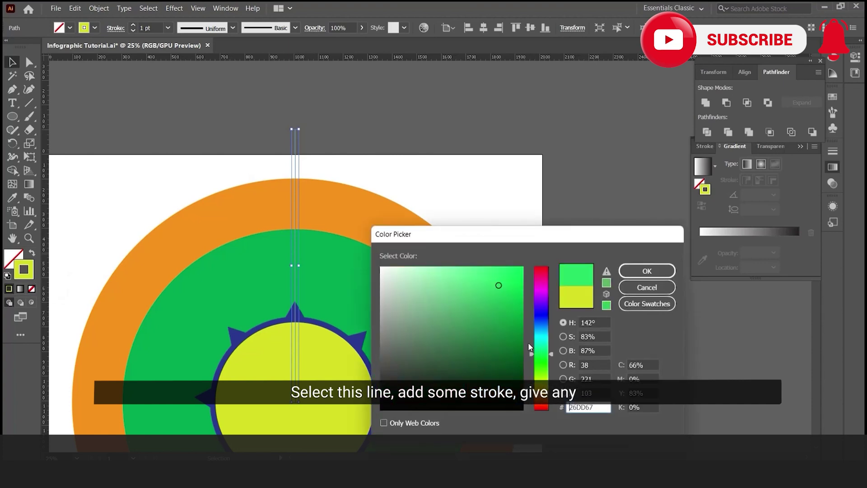
{"action": "left_click", "coordinate": [518, 262]}
{"action": "left_click", "coordinate": [481, 408]}
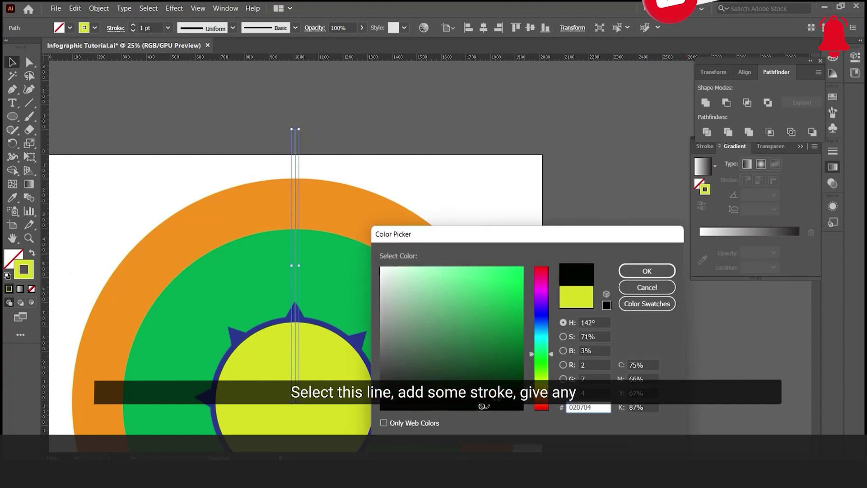
{"action": "left_click", "coordinate": [654, 272]}
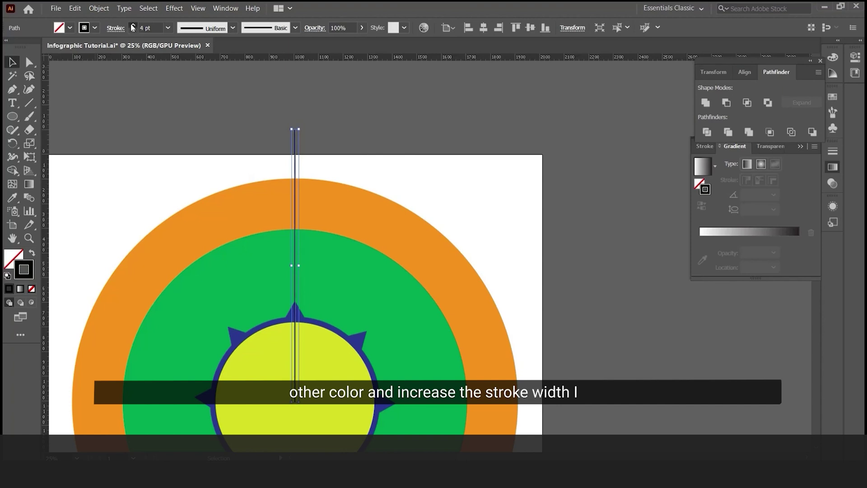
{"action": "left_click", "coordinate": [133, 26]}
{"action": "left_click", "coordinate": [133, 26]}
{"action": "left_click", "coordinate": [133, 26]}
{"action": "left_click", "coordinate": [133, 26]}
{"action": "left_click", "coordinate": [226, 116]}
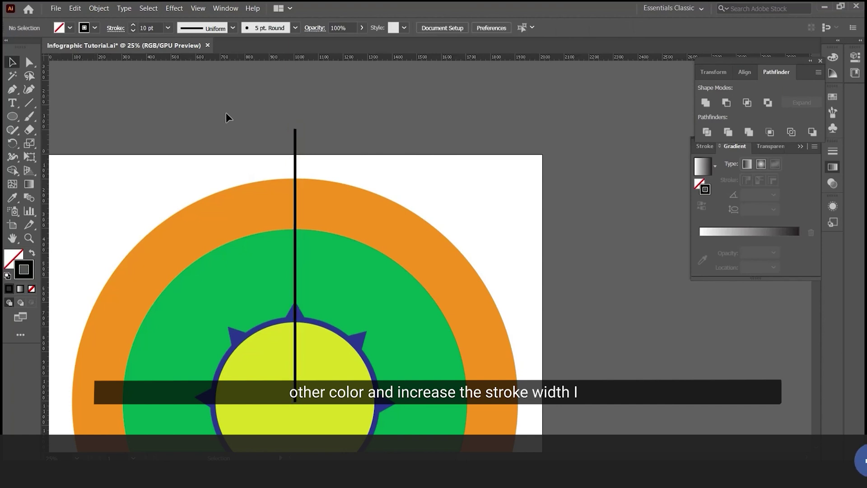
{"action": "scroll", "coordinate": [441, 222], "scroll_direction": "down", "scroll_amount": 2}
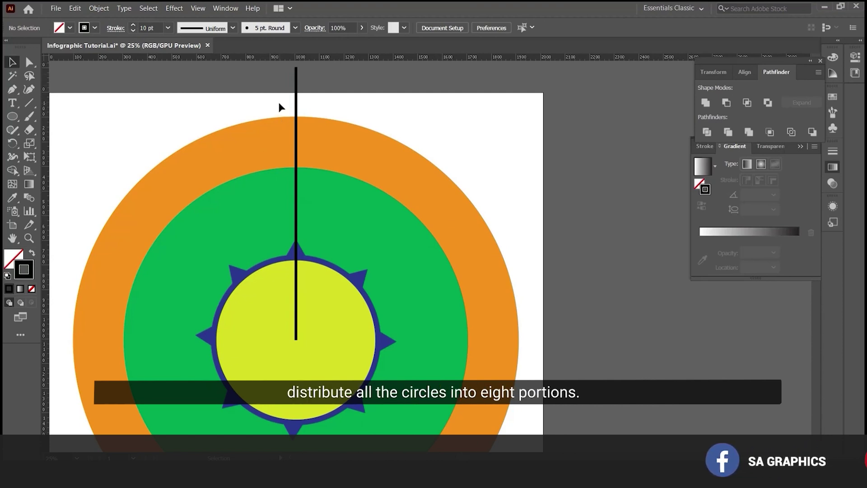
Rotate copies of the line 45° around its bottom end, repeating until eight lines radiate
{"action": "left_click", "coordinate": [296, 106]}
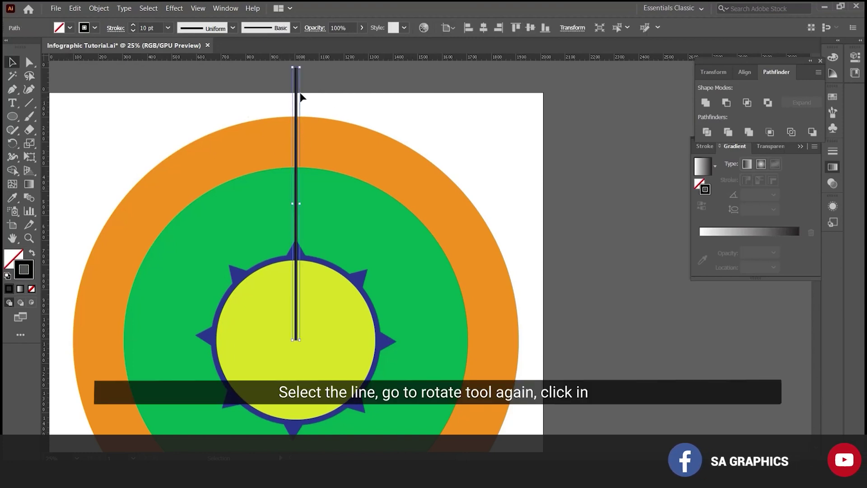
{"action": "left_click", "coordinate": [12, 143]}
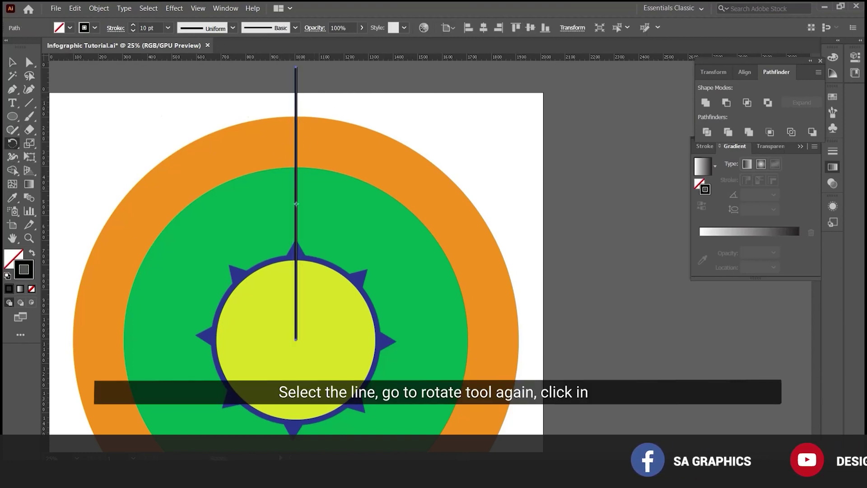
{"action": "left_click", "coordinate": [296, 339]}
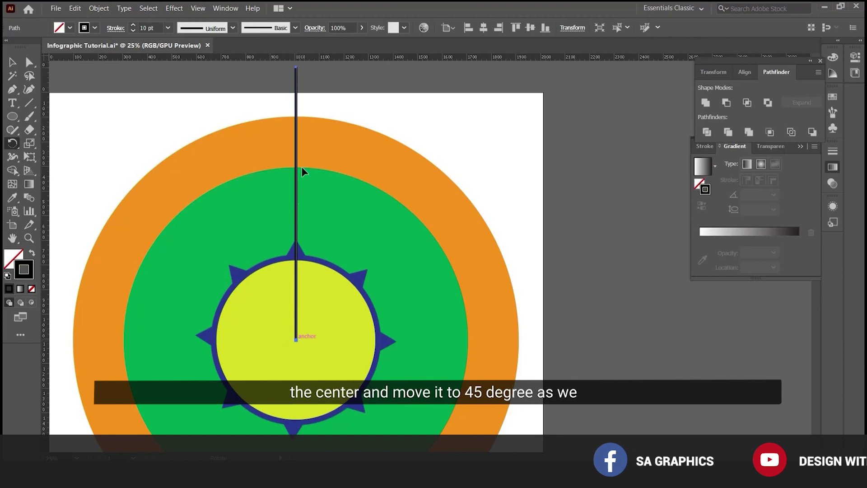
{"action": "left_click_drag", "start_coordinate": [298, 112], "coordinate": [434, 207]}
{"action": "key", "text": "ctrl+d"}
{"action": "key", "text": "ctrl+d"}
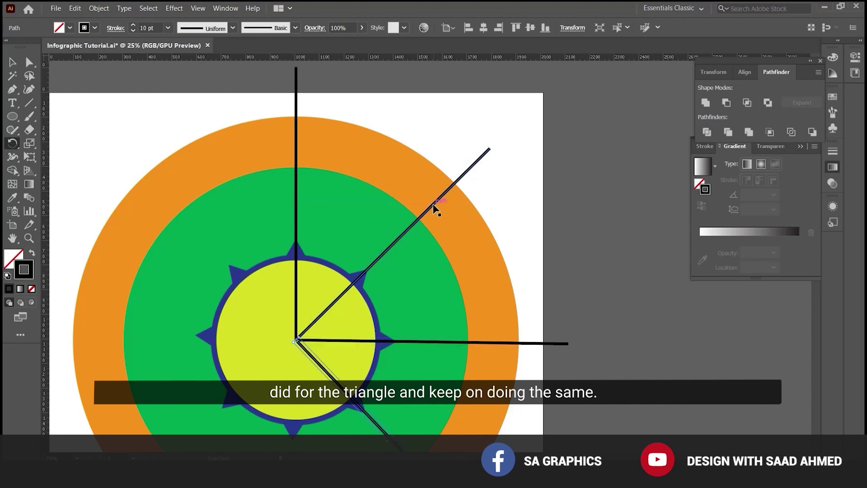
{"action": "key", "text": "ctrl+d"}
{"action": "key", "text": "ctrl+d"}
{"action": "key", "text": "ctrl+d"}
{"action": "key", "text": "ctrl+d"}
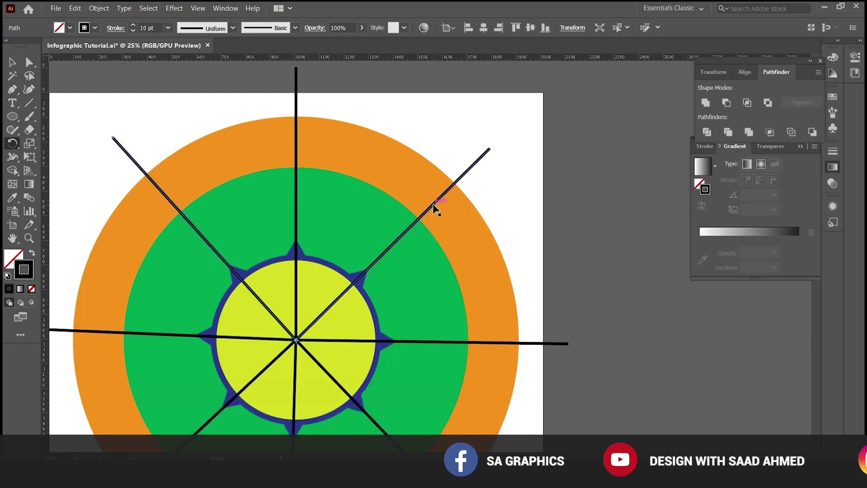
{"action": "key", "text": "v"}
Reframe the view, then select the right horizontal line and the top vertical line
{"action": "left_click", "coordinate": [617, 262]}
{"action": "scroll", "coordinate": [562, 262], "scroll_direction": "down", "scroll_amount": 2}
{"action": "left_click_drag", "start_coordinate": [643, 352], "coordinate": [556, 319]}
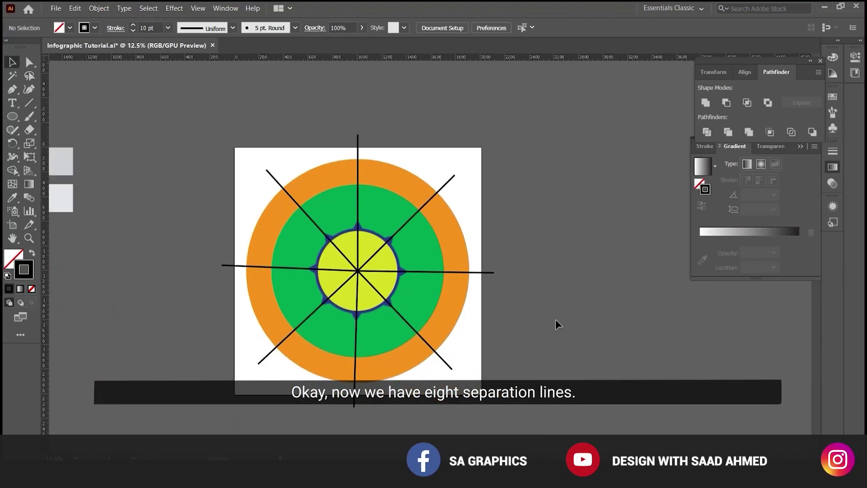
{"action": "scroll", "coordinate": [460, 290], "scroll_direction": "up", "scroll_amount": 1}
{"action": "left_click_drag", "start_coordinate": [431, 267], "coordinate": [476, 326]}
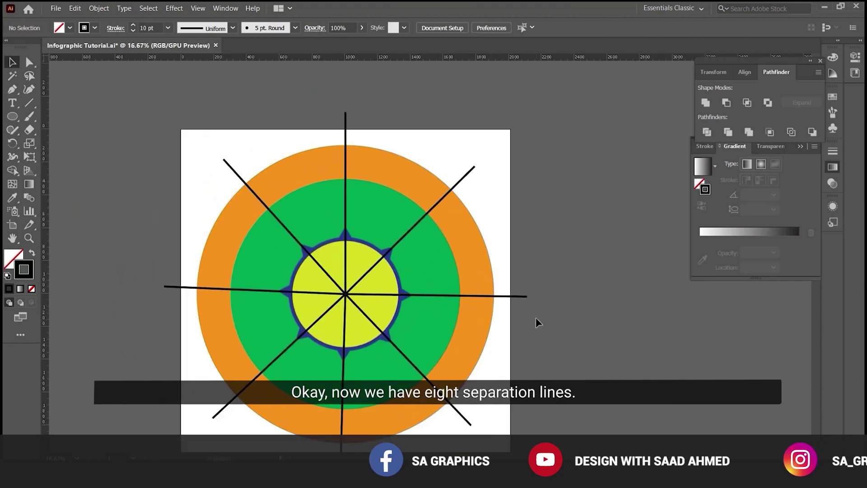
{"action": "left_click", "coordinate": [518, 297]}
{"action": "left_click_drag", "start_coordinate": [486, 198], "coordinate": [445, 137]}
{"action": "left_click_drag", "start_coordinate": [358, 122], "coordinate": [297, 105]}
Add the upper, right, lower and left separator lines to the selection, so all eight are selected
{"action": "left_click", "coordinate": [232, 169], "text": "shift"}
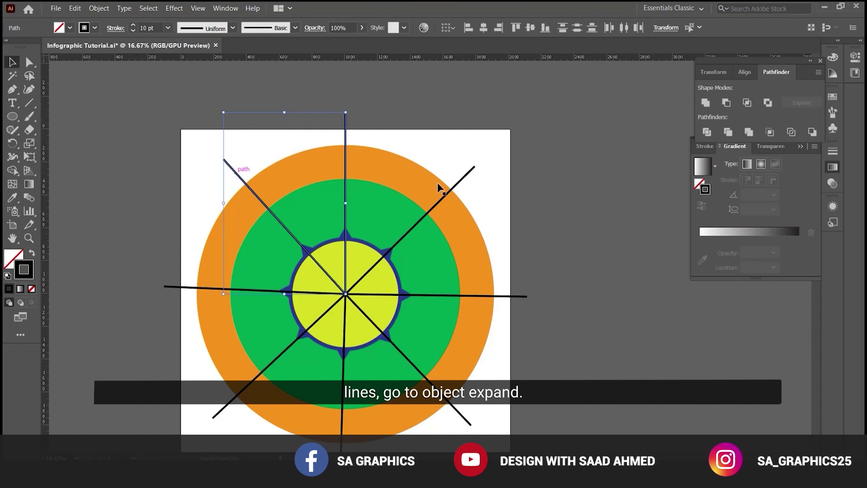
{"action": "left_click", "coordinate": [460, 180], "text": "shift"}
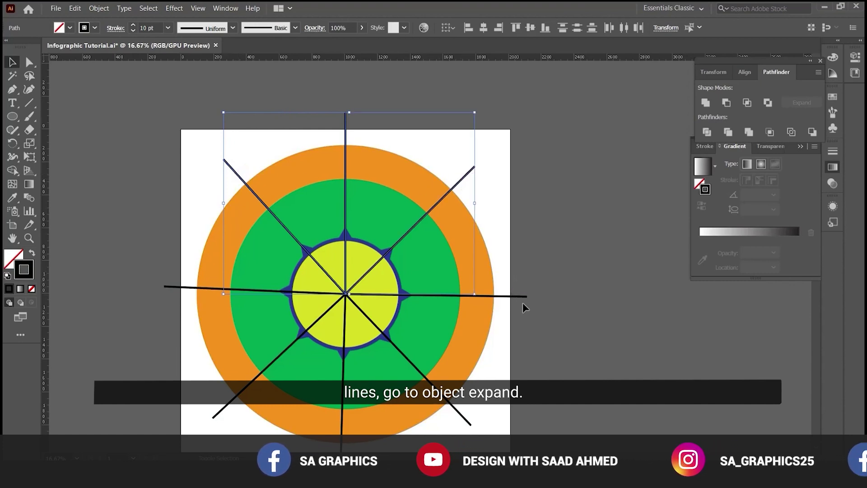
{"action": "left_click", "coordinate": [521, 297], "text": "shift"}
{"action": "left_click", "coordinate": [465, 420], "text": "shift"}
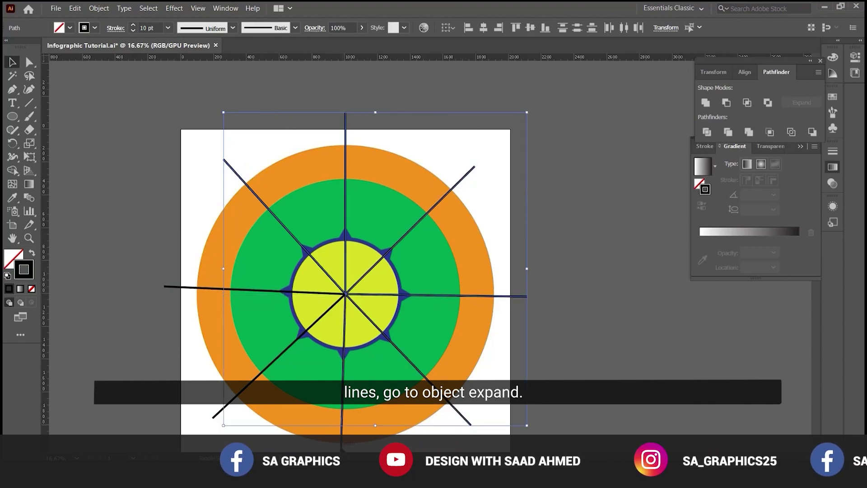
{"action": "left_click", "coordinate": [341, 442], "text": "shift"}
{"action": "left_click", "coordinate": [218, 413], "text": "shift"}
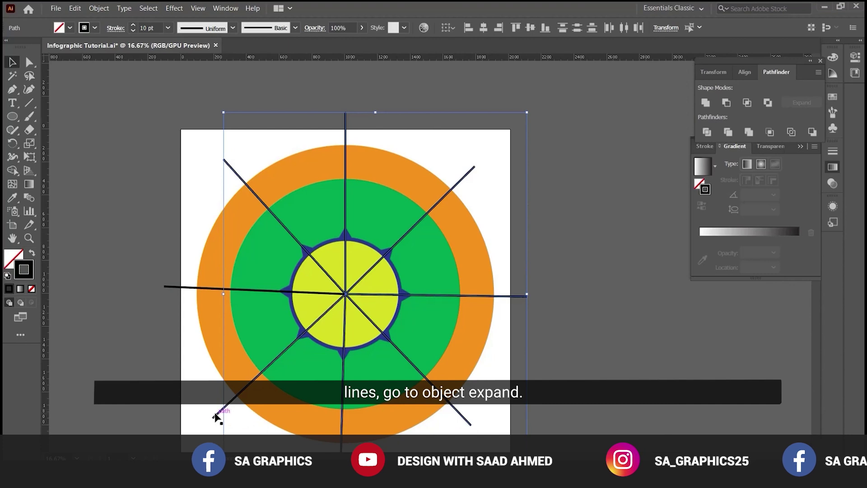
{"action": "left_click", "coordinate": [186, 287], "text": "shift"}
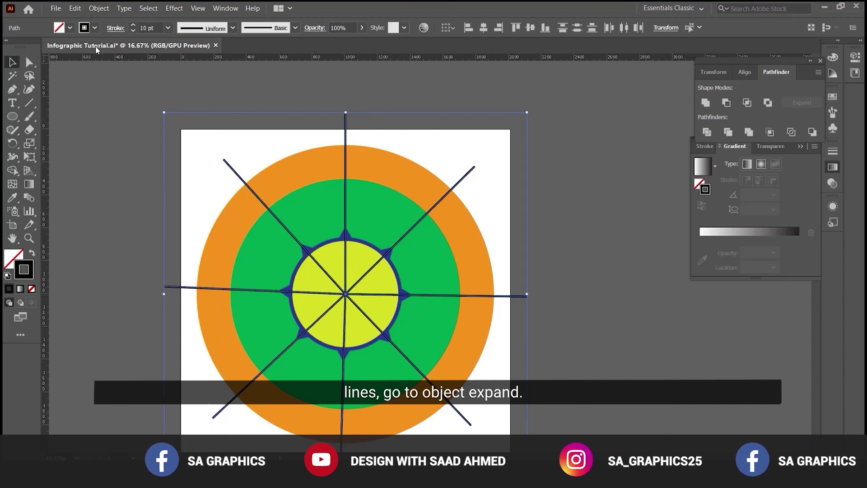
Expand the selected lines with Fill and Stroke into solid filled shapes
{"action": "left_click", "coordinate": [96, 10]}
{"action": "left_click", "coordinate": [162, 135]}
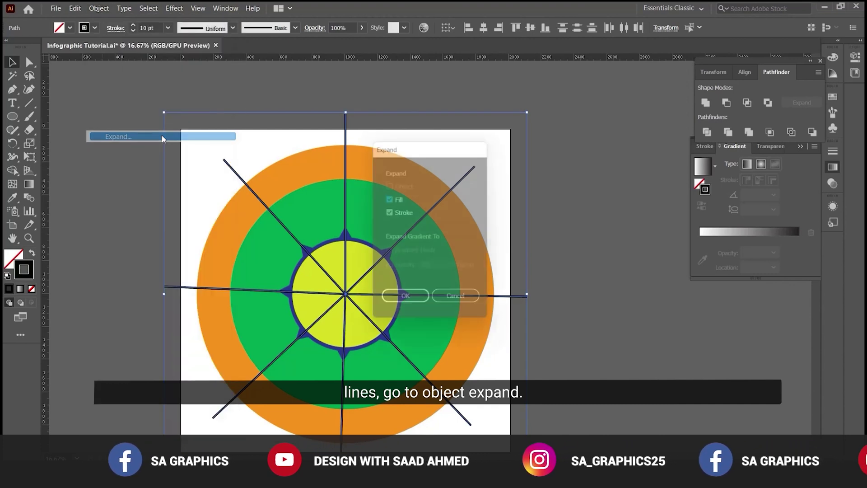
{"action": "left_click", "coordinate": [413, 303]}
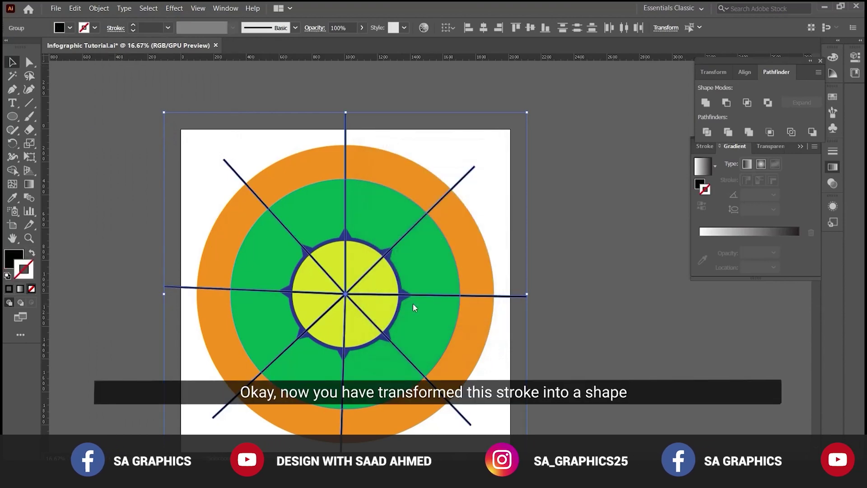
{"action": "scroll", "coordinate": [341, 218], "scroll_direction": "up", "scroll_amount": 4}
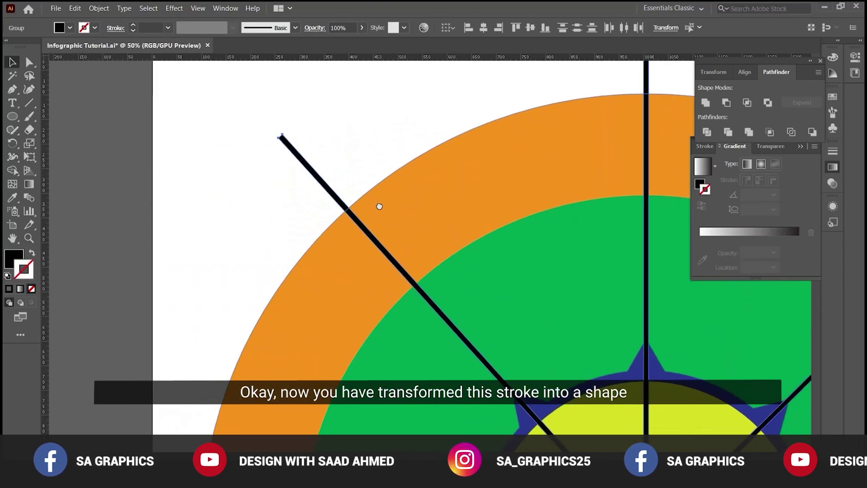
{"action": "scroll", "coordinate": [493, 299], "scroll_direction": "down", "scroll_amount": 1}
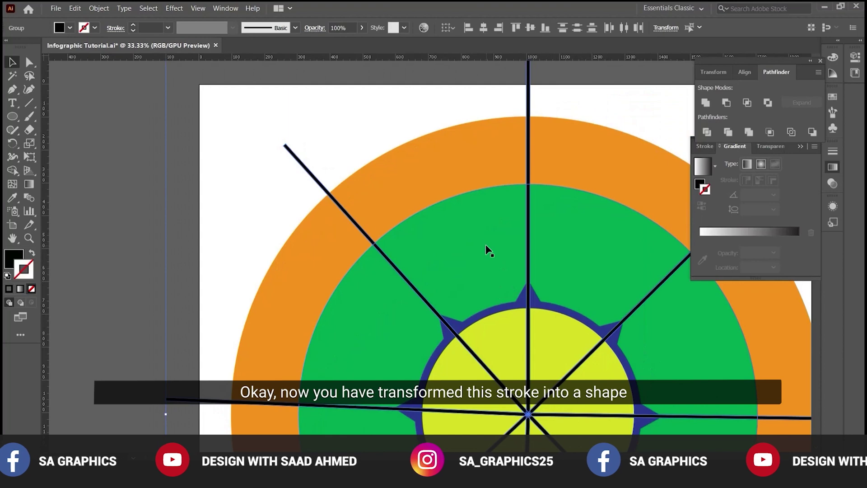
{"action": "left_click_drag", "start_coordinate": [486, 245], "coordinate": [390, 219]}
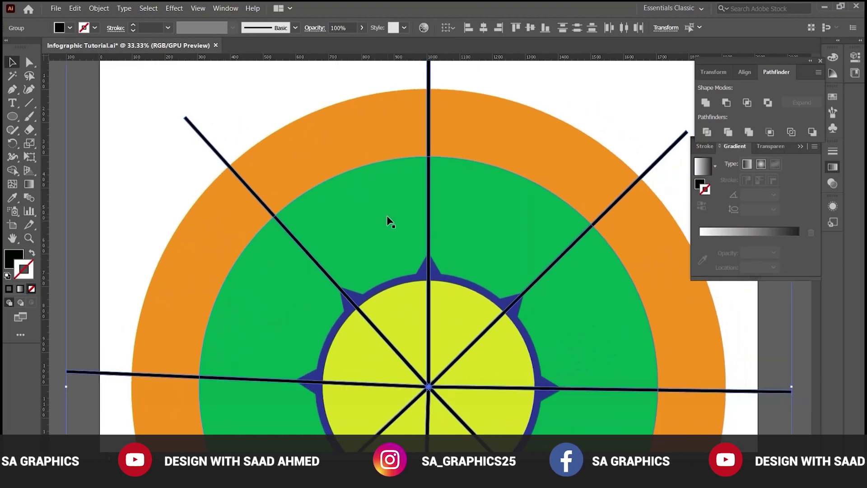
{"action": "scroll", "coordinate": [435, 310], "scroll_direction": "down", "scroll_amount": 1}
Divide all the artwork along the expanded lines with Pathfinder Divide and fully ungroup the pieces
{"action": "left_click", "coordinate": [594, 350]}
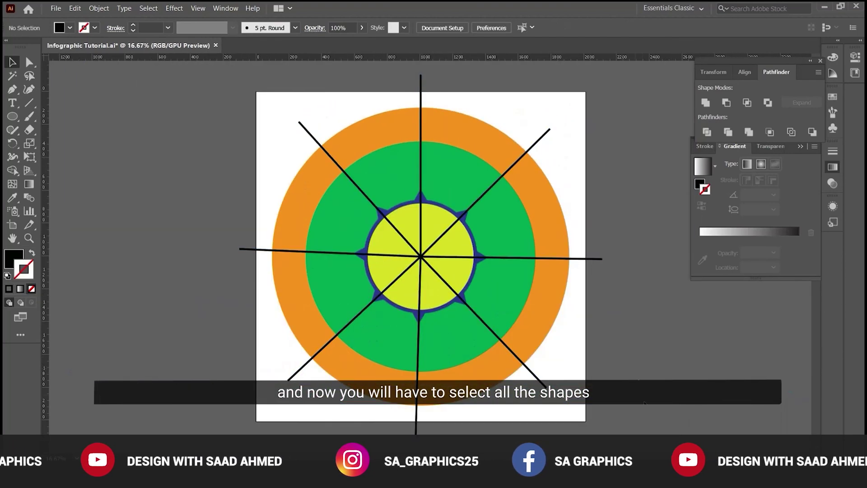
{"action": "key", "text": "ctrl+a"}
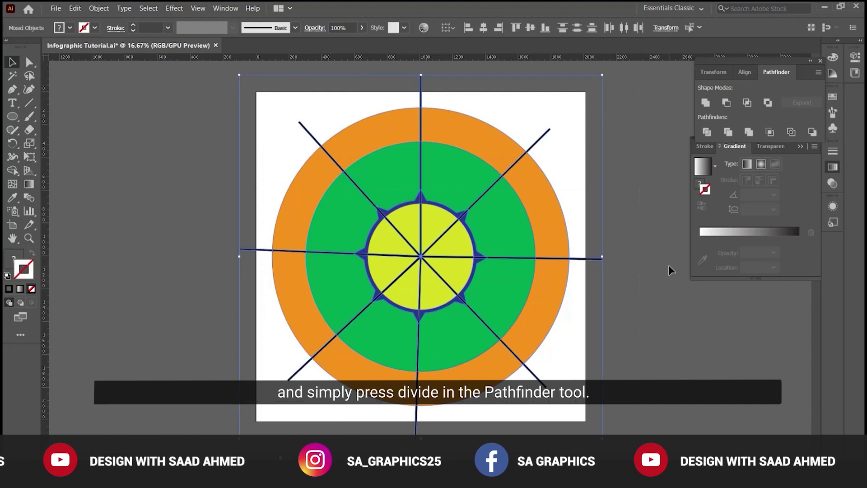
{"action": "left_click", "coordinate": [707, 132]}
{"action": "key", "text": "ctrl+shift+g"}
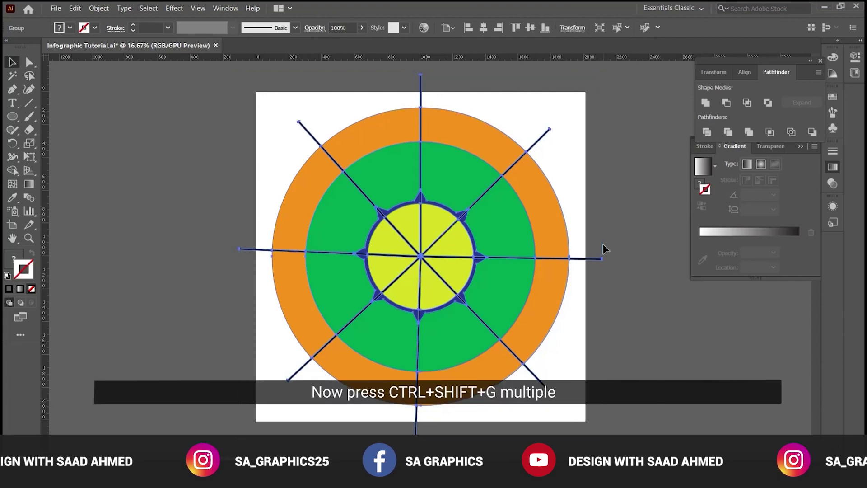
{"action": "key", "text": "ctrl+shift+g"}
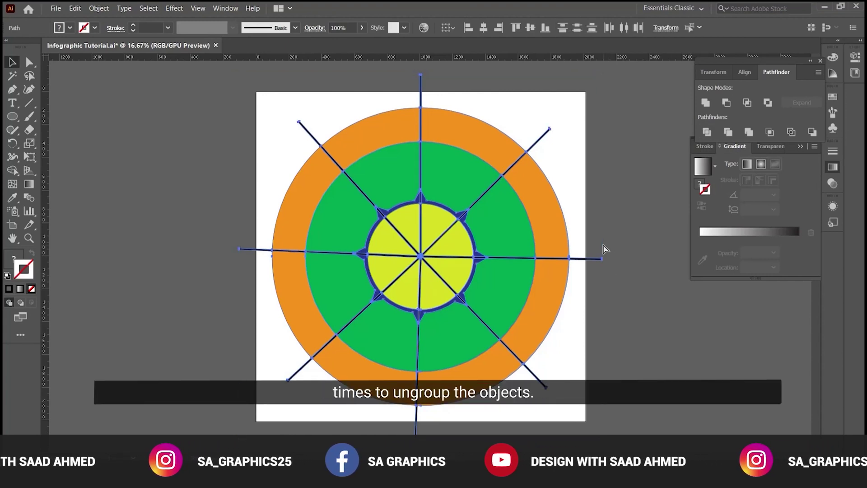
{"action": "key", "text": "ctrl+shift+g"}
{"action": "left_click", "coordinate": [623, 239]}
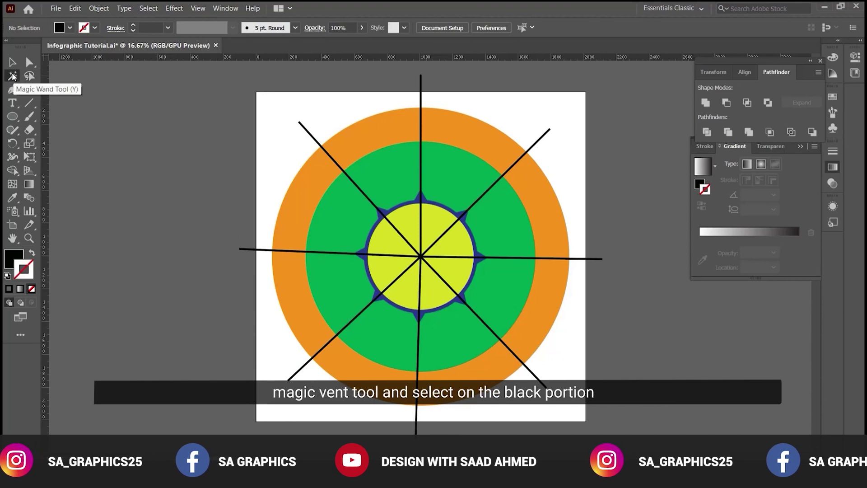
Select all the black line pieces and delete them, leaving thin white gaps
{"action": "left_click", "coordinate": [463, 201], "text": "ctrl"}
{"action": "left_click", "coordinate": [360, 219], "text": "ctrl"}
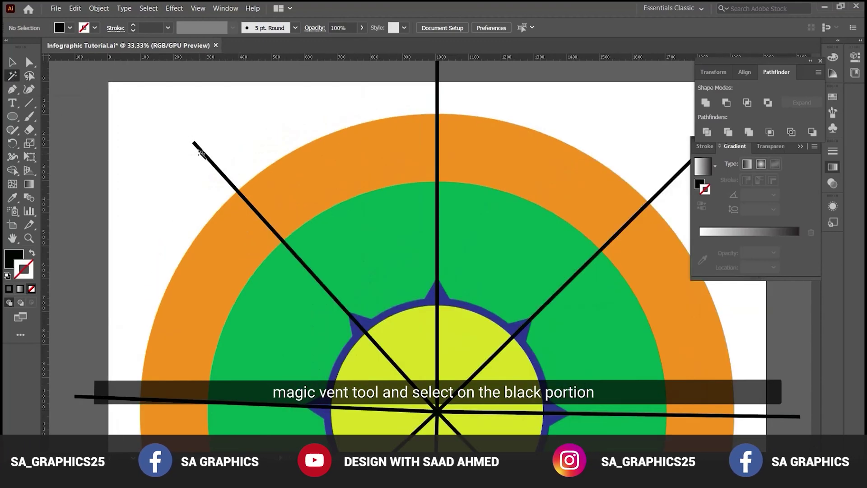
{"action": "left_click", "coordinate": [203, 152]}
{"action": "key", "text": "ctrl+minus"}
{"action": "key", "text": "ctrl+minus"}
{"action": "key", "text": "ctrl+minus"}
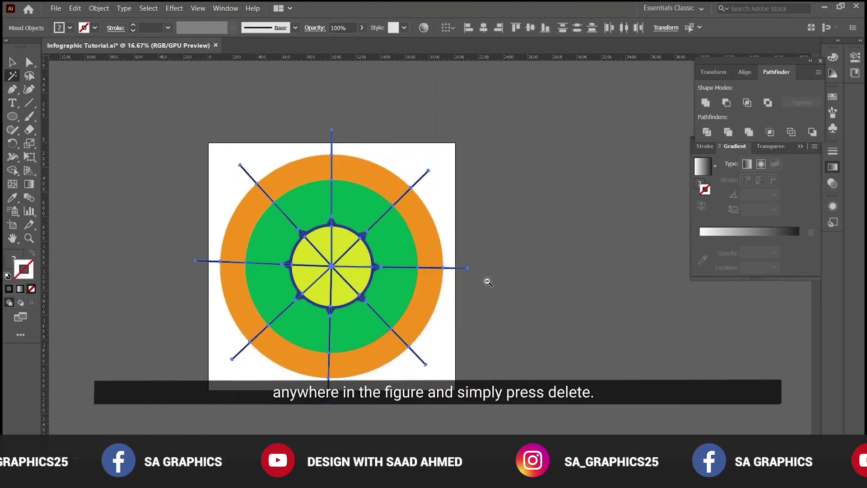
{"action": "left_click_drag", "start_coordinate": [459, 281], "coordinate": [488, 293]}
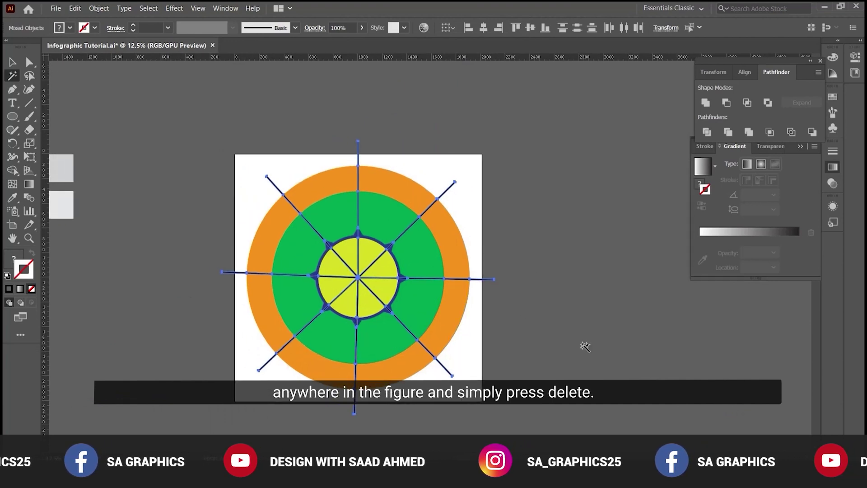
{"action": "key", "text": "Delete"}
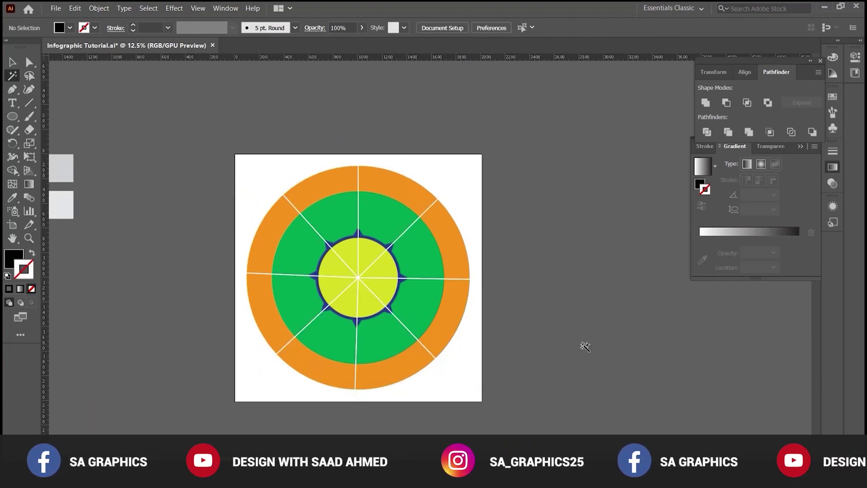
Pan and zoom to centre the divided eight-portion circles in view
{"action": "key", "text": "v"}
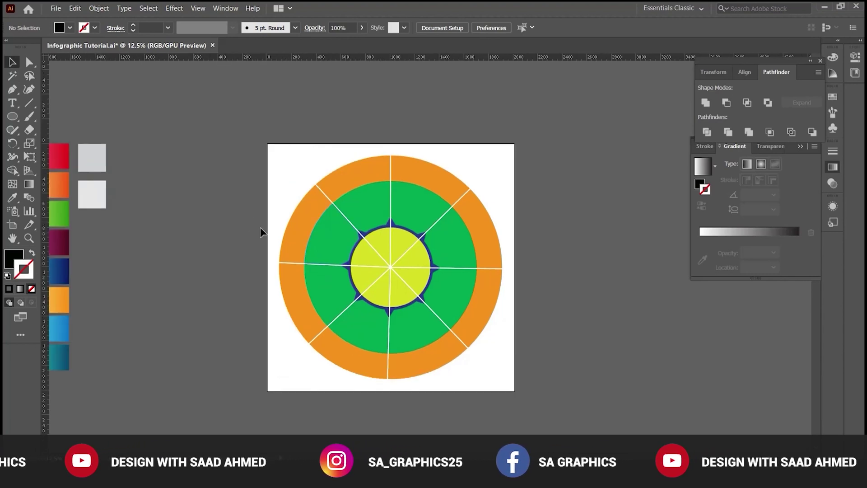
{"action": "left_click_drag", "start_coordinate": [223, 240], "coordinate": [274, 247]}
{"action": "scroll", "coordinate": [274, 247], "scroll_direction": "up", "scroll_amount": 1}
{"action": "left_click_drag", "start_coordinate": [393, 239], "coordinate": [331, 240]}
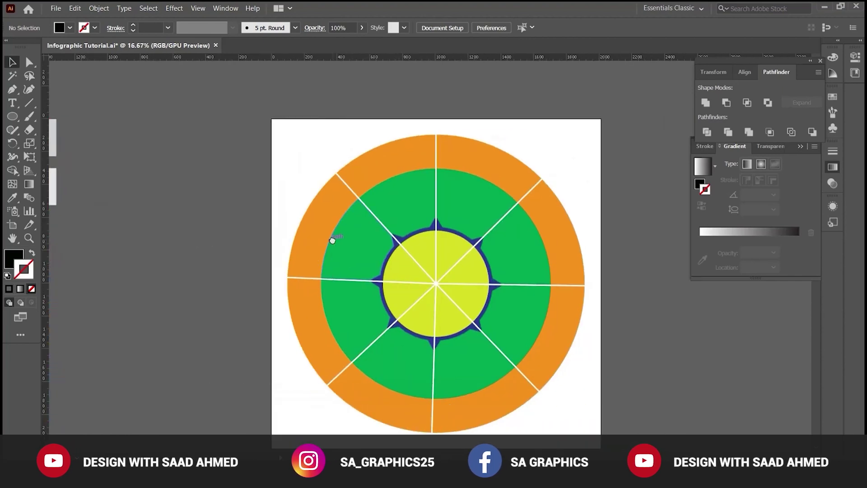
Delete the four alternate orange ring portions at upper-left, lower-left, bottom-right and upper-right
{"action": "left_click", "coordinate": [383, 159]}
{"action": "key", "text": "Delete"}
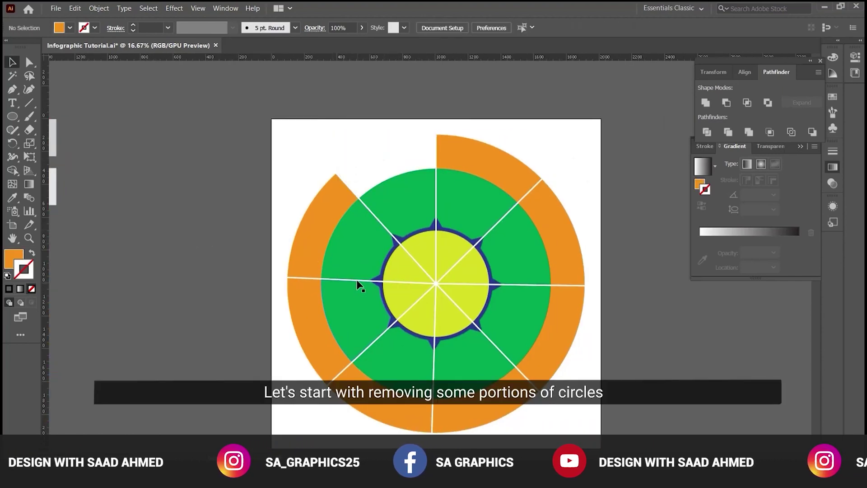
{"action": "left_click", "coordinate": [305, 324]}
{"action": "key", "text": "Delete"}
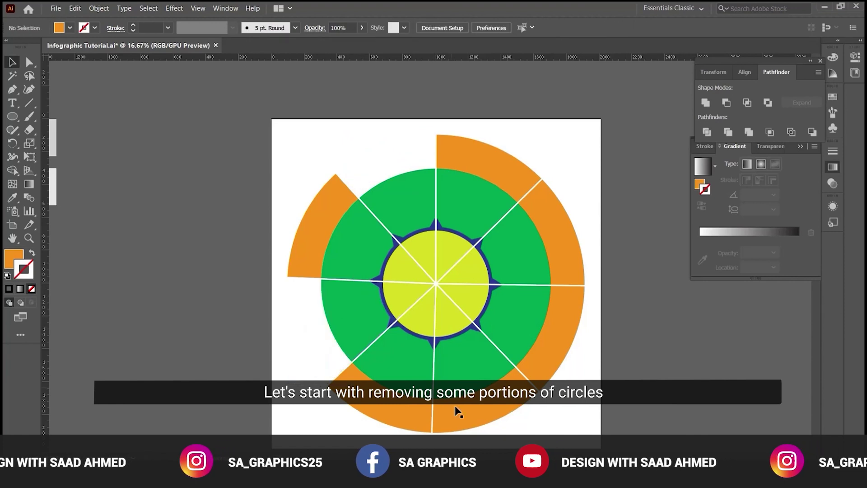
{"action": "left_click", "coordinate": [472, 413]}
{"action": "key", "text": "Delete"}
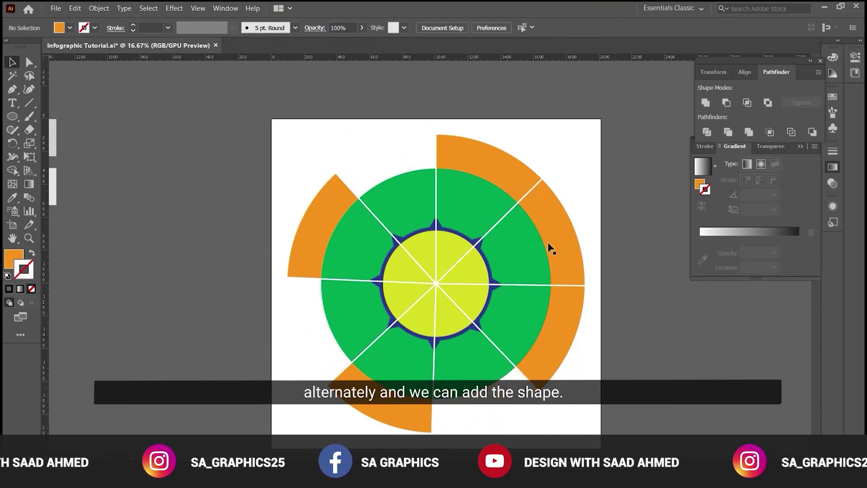
{"action": "left_click", "coordinate": [574, 239]}
{"action": "key", "text": "Delete"}
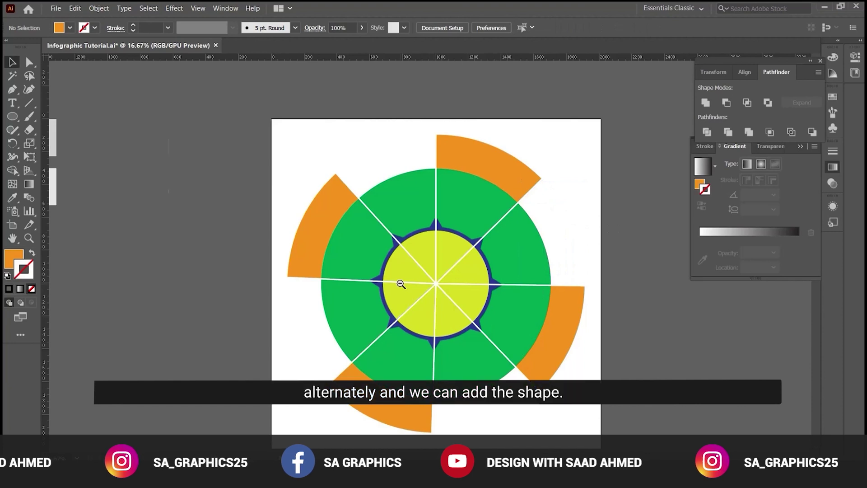
Unite the upper-left and top orange portions with the green wedges beneath them
{"action": "scroll", "coordinate": [400, 283], "scroll_direction": "down", "scroll_amount": 1}
{"action": "left_click_drag", "start_coordinate": [362, 309], "coordinate": [408, 302]}
{"action": "left_click", "coordinate": [392, 230]}
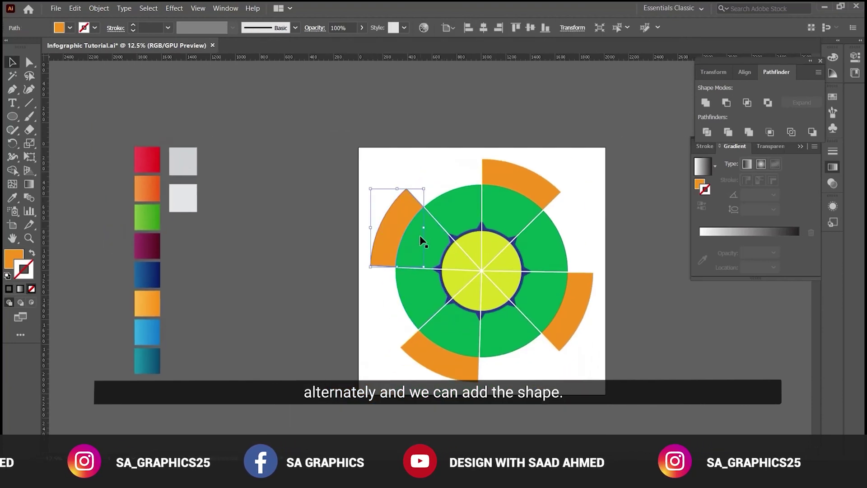
{"action": "left_click", "coordinate": [423, 247], "text": "shift"}
{"action": "left_click", "coordinate": [705, 103]}
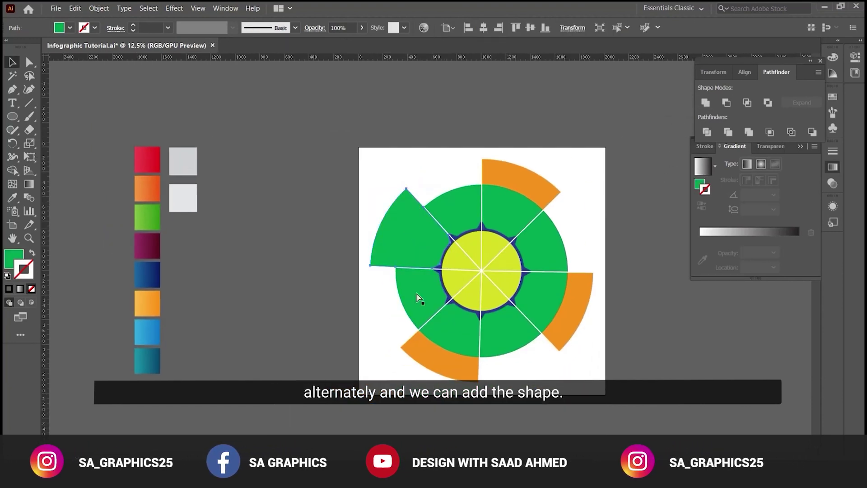
{"action": "scroll", "coordinate": [416, 294], "scroll_direction": "up", "scroll_amount": 1}
{"action": "left_click", "coordinate": [573, 100]}
{"action": "left_click", "coordinate": [565, 131], "text": "shift"}
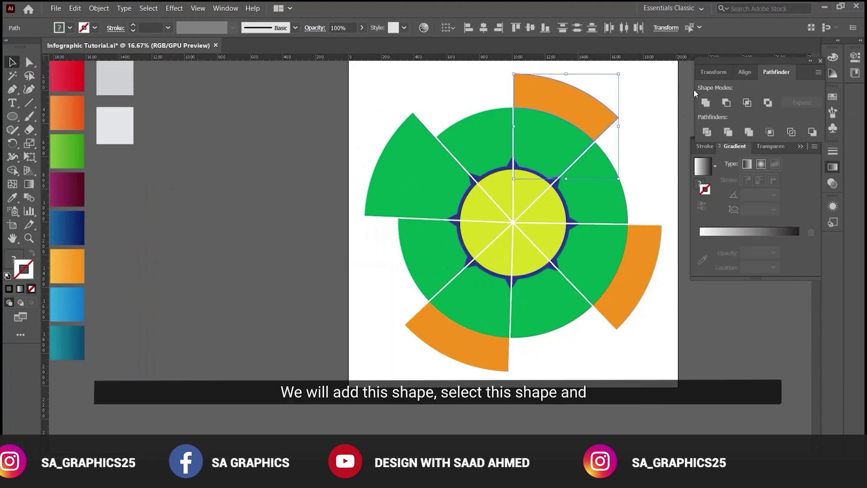
{"action": "left_click", "coordinate": [705, 103]}
Unite the right and bottom orange portions with their green wedges, completing four petals
{"action": "left_click_drag", "start_coordinate": [598, 250], "coordinate": [536, 199]}
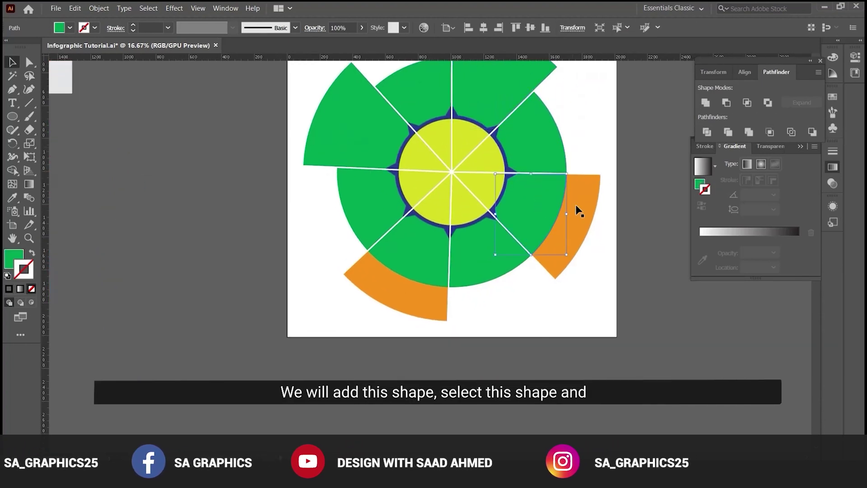
{"action": "left_click", "coordinate": [596, 204]}
{"action": "left_click", "coordinate": [704, 104]}
{"action": "left_click", "coordinate": [384, 288]}
{"action": "left_click", "coordinate": [389, 294], "text": "shift"}
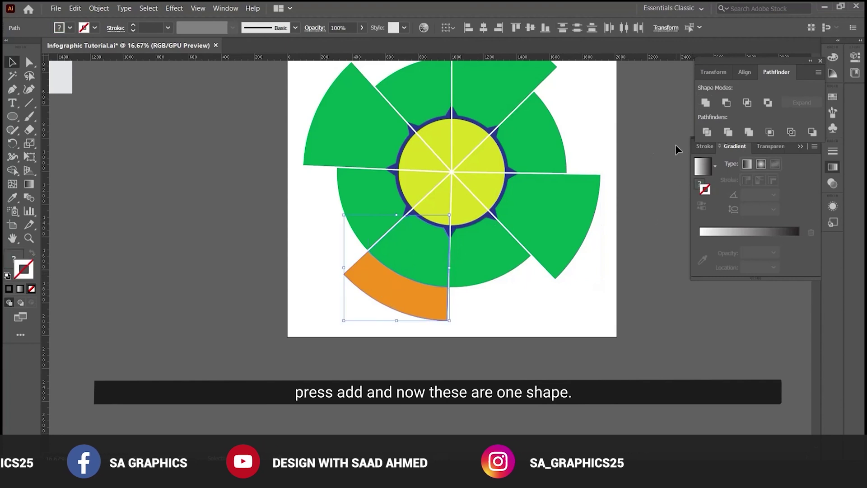
{"action": "left_click", "coordinate": [705, 104]}
{"action": "left_click", "coordinate": [586, 395]}
{"action": "scroll", "coordinate": [470, 242], "scroll_direction": "down", "scroll_amount": 1}
{"action": "left_click_drag", "start_coordinate": [393, 249], "coordinate": [401, 257]}
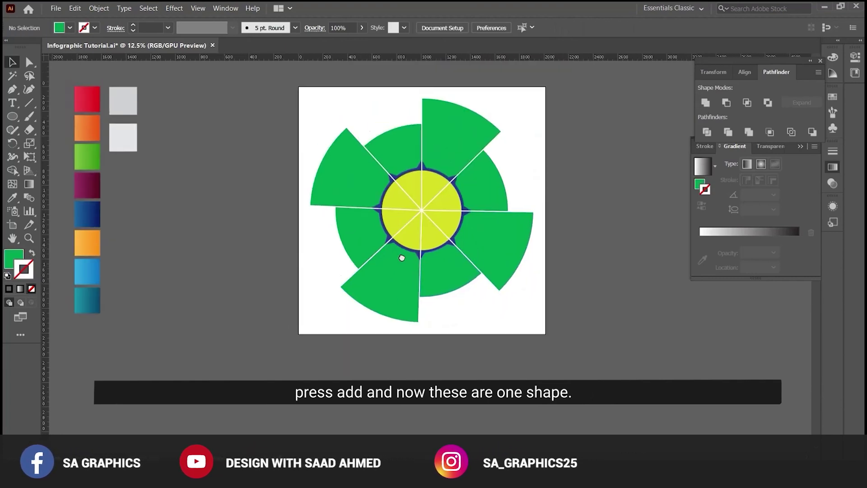
{"action": "left_click", "coordinate": [337, 189]}
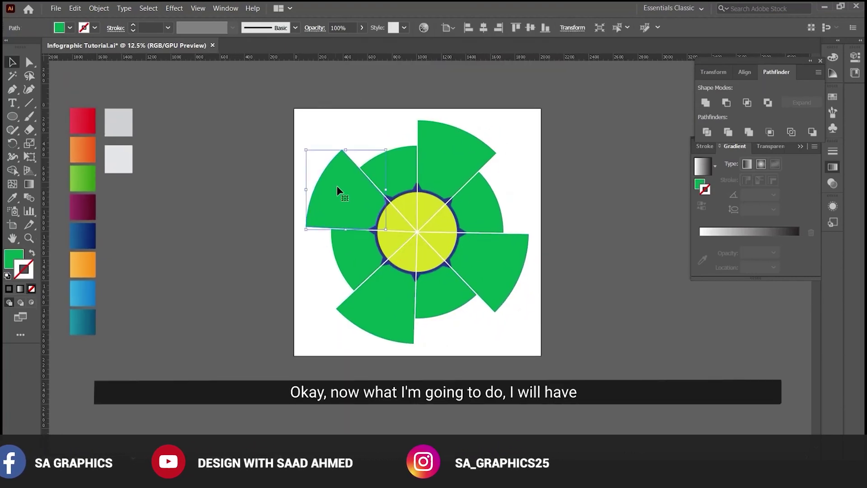
Recolour the top spiked-ring piece red with the Eyedropper
{"action": "left_click", "coordinate": [554, 218]}
{"action": "left_click", "coordinate": [457, 230], "text": "ctrl"}
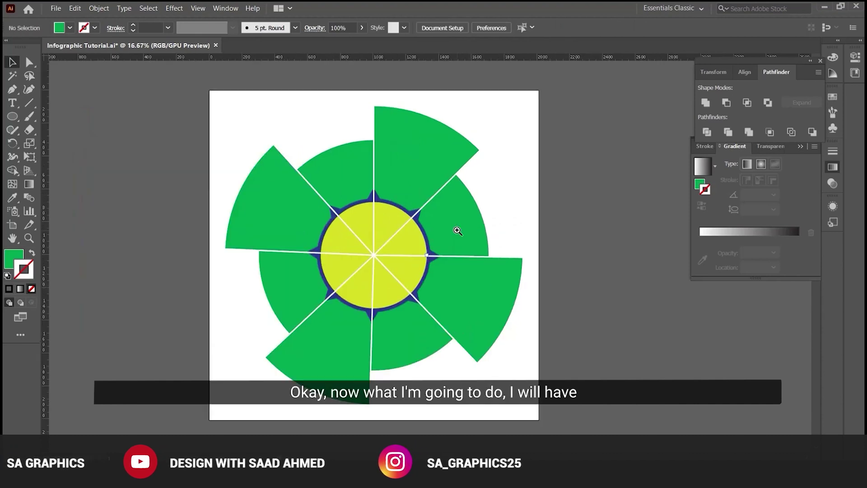
{"action": "left_click", "coordinate": [389, 212]}
{"action": "left_click_drag", "start_coordinate": [339, 266], "coordinate": [420, 252]}
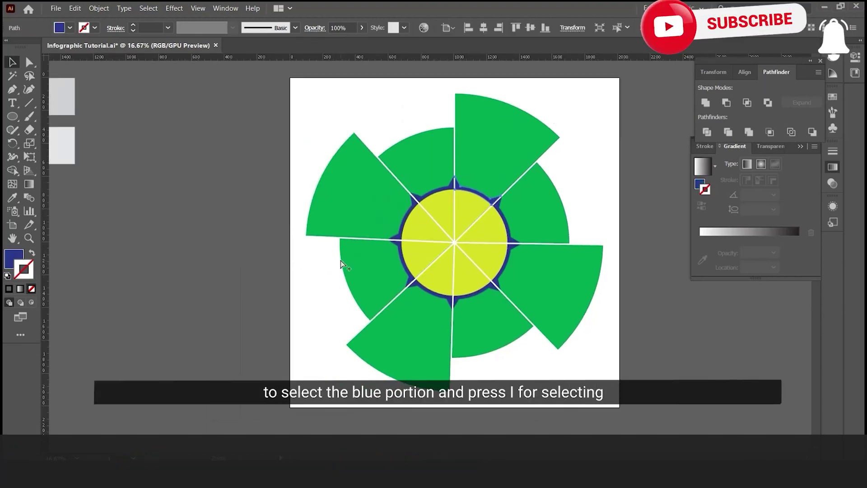
{"action": "key", "text": "ctrl+minus"}
{"action": "key", "text": "i"}
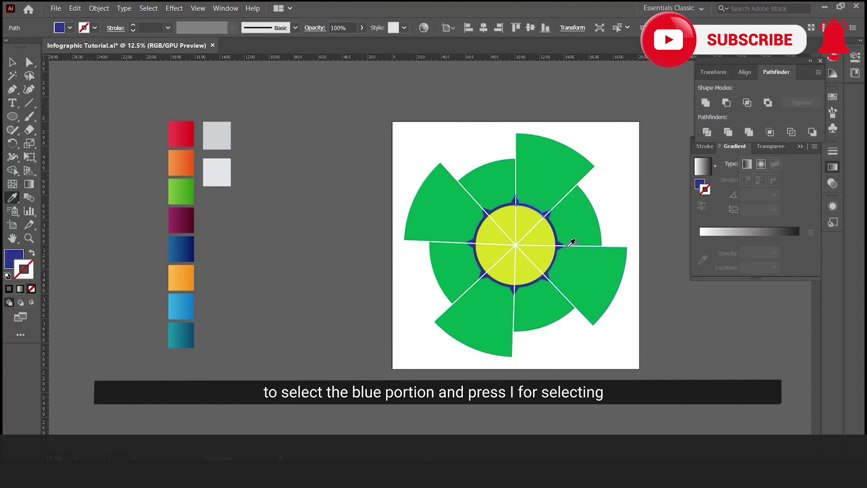
{"action": "left_click", "coordinate": [598, 347]}
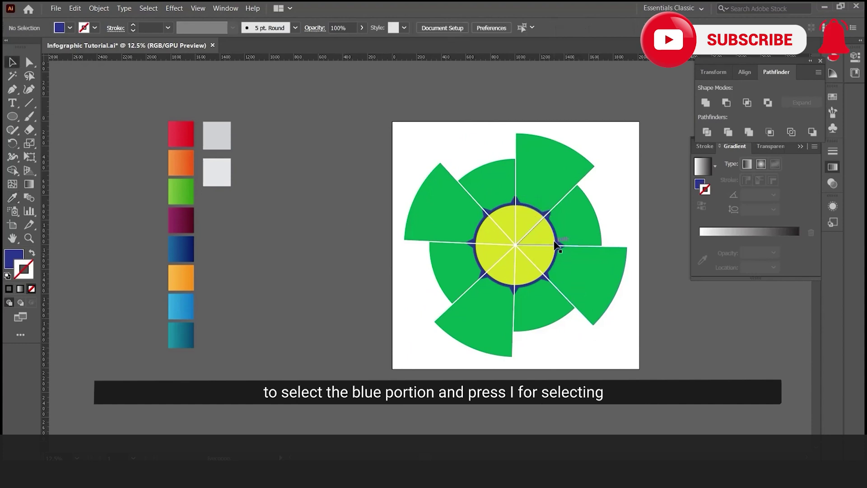
{"action": "left_click", "coordinate": [536, 210]}
{"action": "key", "text": "i"}
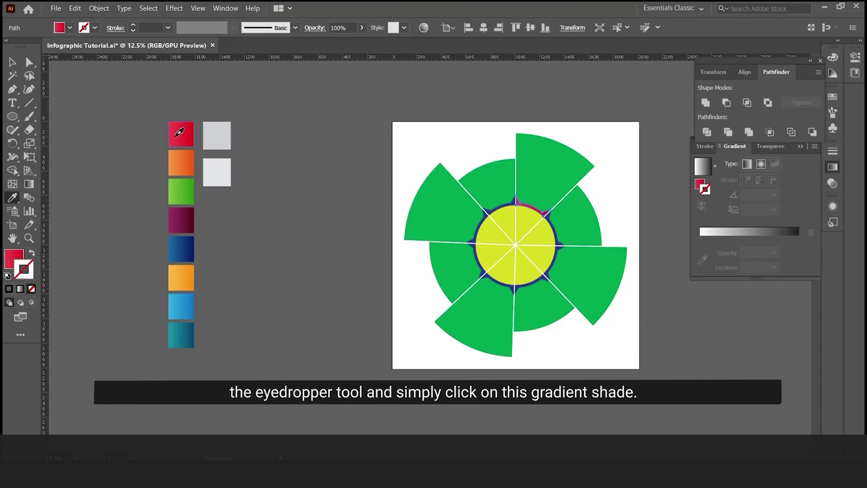
{"action": "key", "text": "v"}
{"action": "left_click", "coordinate": [408, 133]}
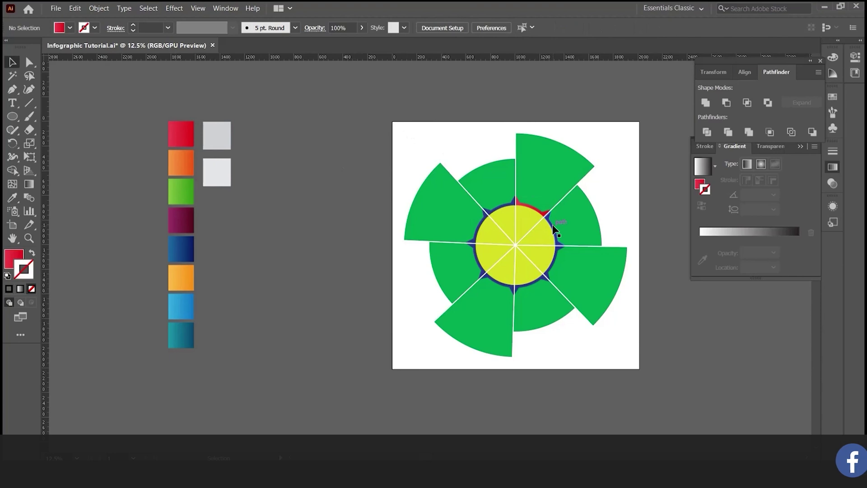
Give the next two ring pieces the orange and green sample colours
{"action": "left_click", "coordinate": [553, 226]}
{"action": "key", "text": "i"}
{"action": "left_click", "coordinate": [192, 166]}
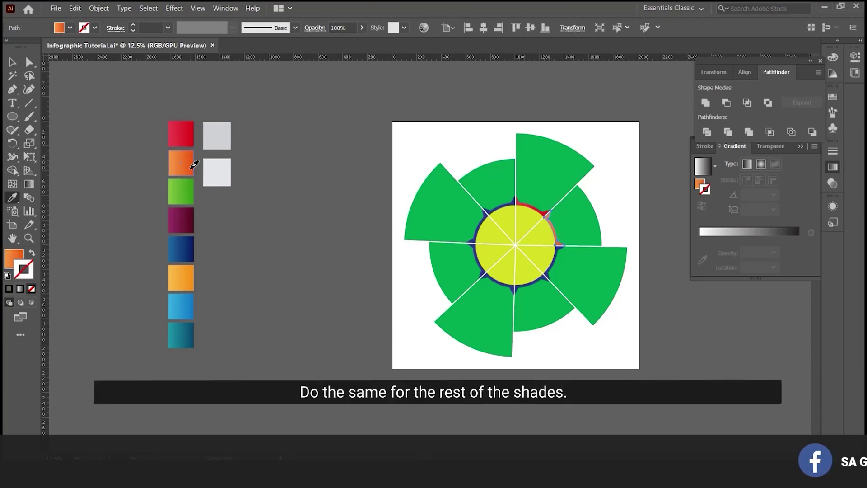
{"action": "key", "text": "v"}
{"action": "left_click", "coordinate": [591, 335]}
{"action": "left_click", "coordinate": [553, 263]}
{"action": "key", "text": "i"}
{"action": "left_click", "coordinate": [187, 193]}
{"action": "key", "text": "v"}
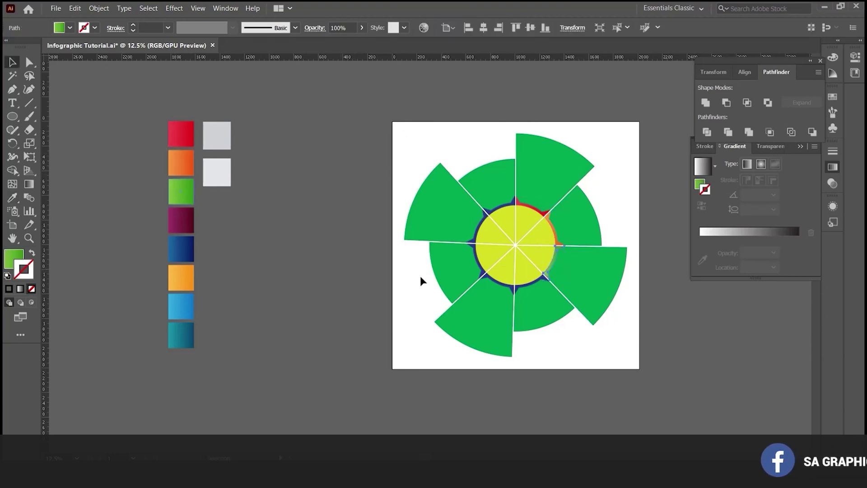
Colour the lower-right ring piece maroon, undoing an accidental recolour of the yellow slice
{"action": "left_click", "coordinate": [529, 281]}
{"action": "key", "text": "i"}
{"action": "left_click", "coordinate": [184, 221]}
{"action": "key", "text": "v"}
{"action": "key", "text": "ctrl+z"}
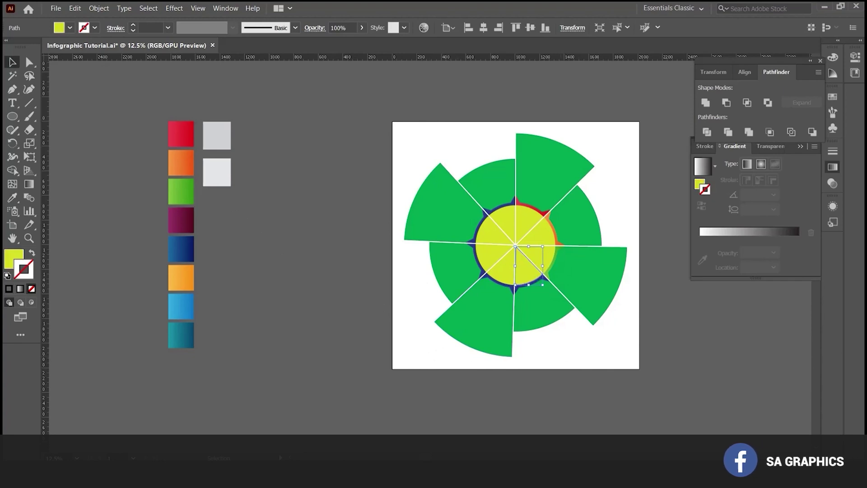
{"action": "left_click", "coordinate": [536, 282]}
{"action": "key", "text": "i"}
{"action": "left_click", "coordinate": [187, 221]}
{"action": "key", "text": "v"}
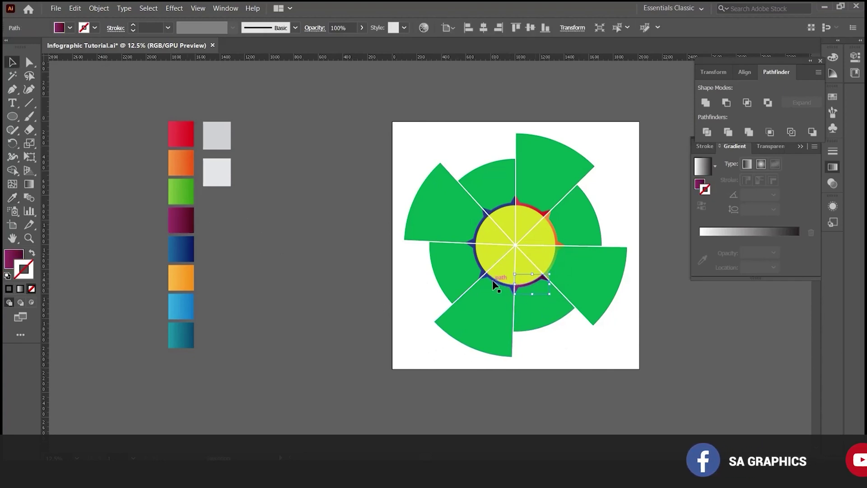
Apply the dark-blue gradient, yellow-orange and light-blue samples to the lower-left and left ring pieces
{"action": "left_click", "coordinate": [494, 281]}
{"action": "key", "text": "i"}
{"action": "left_click", "coordinate": [186, 249]}
{"action": "key", "text": "v"}
{"action": "left_click", "coordinate": [476, 265]}
{"action": "key", "text": "i"}
{"action": "left_click", "coordinate": [186, 279]}
{"action": "key", "text": "v"}
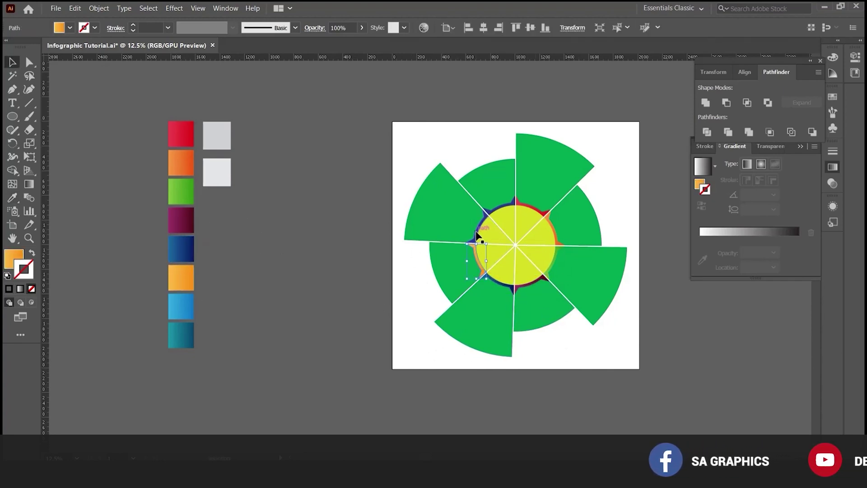
{"action": "key", "text": "i"}
{"action": "left_click", "coordinate": [186, 307]}
Colour the last dark-blue ring piece teal and clear the selection
{"action": "left_click", "coordinate": [510, 206]}
{"action": "left_click", "coordinate": [496, 188]}
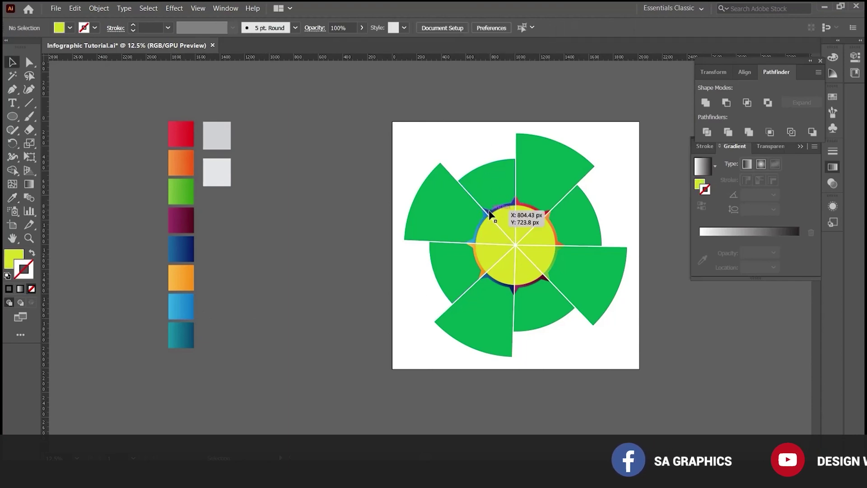
{"action": "left_click", "coordinate": [497, 208]}
{"action": "key", "text": "i"}
{"action": "left_click", "coordinate": [187, 335]}
{"action": "key", "text": "v"}
{"action": "left_click", "coordinate": [368, 309]}
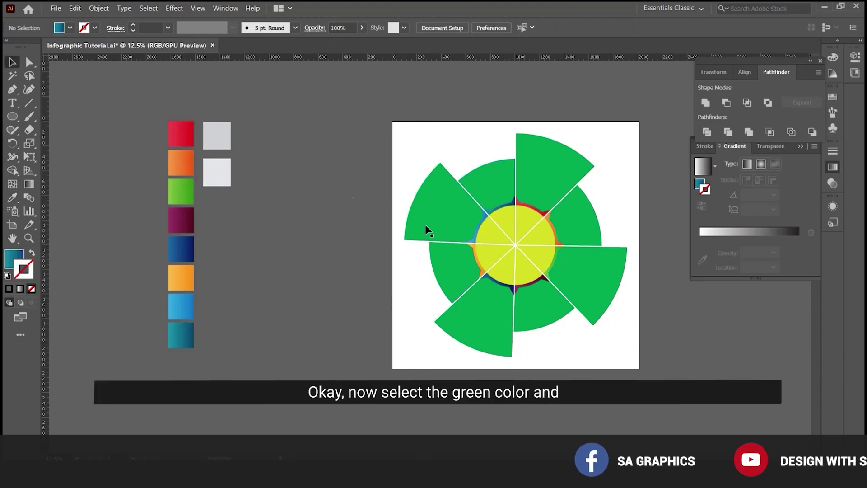
Change the fill of the green petals to white
{"action": "left_click", "coordinate": [436, 219]}
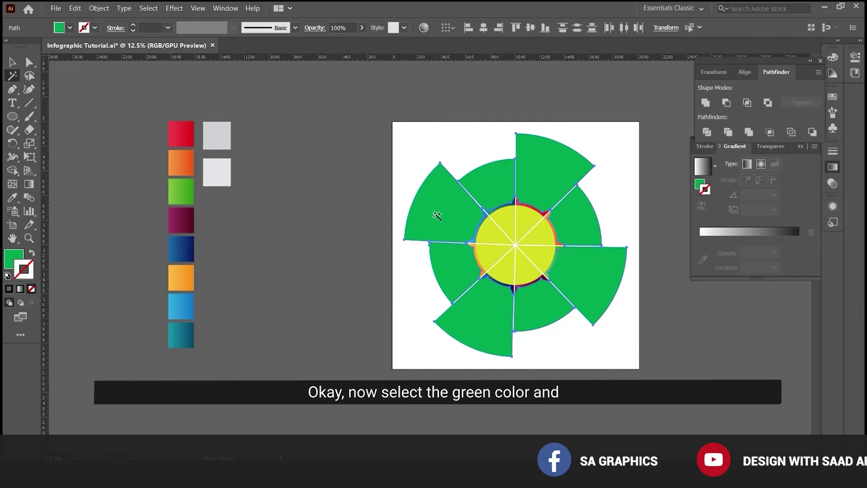
{"action": "left_click", "coordinate": [69, 28]}
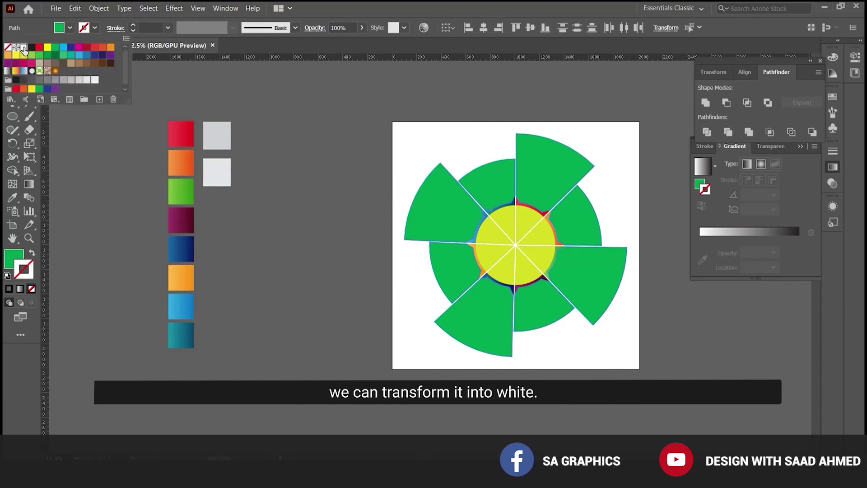
{"action": "left_click", "coordinate": [25, 44]}
{"action": "key", "text": "v"}
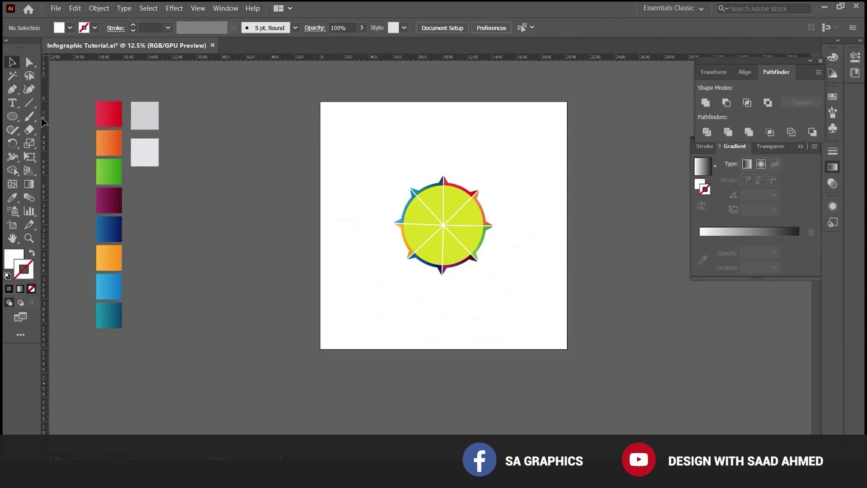
Draw a rectangle covering the whole artboard and send it to the back
{"action": "left_click_drag", "start_coordinate": [12, 116], "coordinate": [38, 117]}
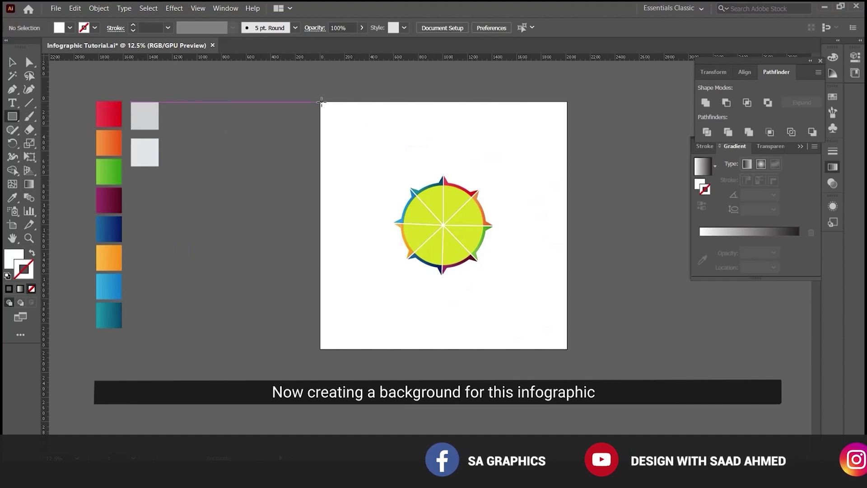
{"action": "left_click_drag", "start_coordinate": [319, 102], "coordinate": [567, 348]}
{"action": "key", "text": "ctrl+shift+bracketleft"}
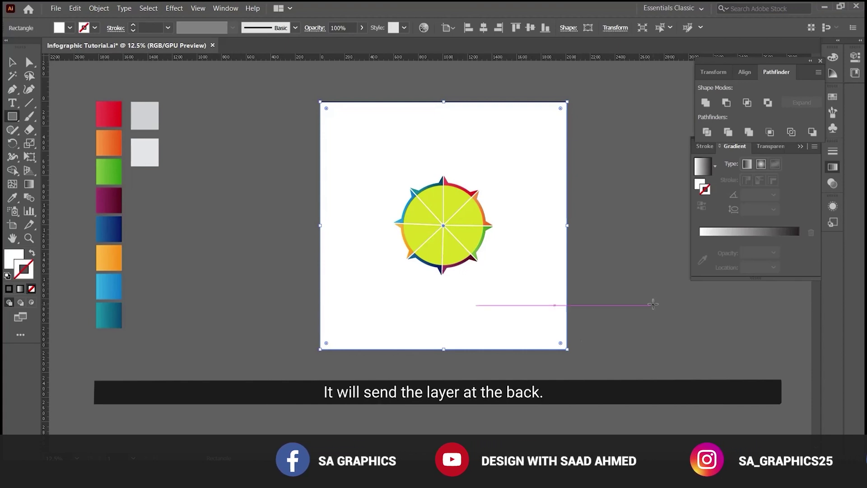
Apply a linear gradient to the rectangle's fill, recovering from an accidental delete
{"action": "left_click", "coordinate": [716, 237]}
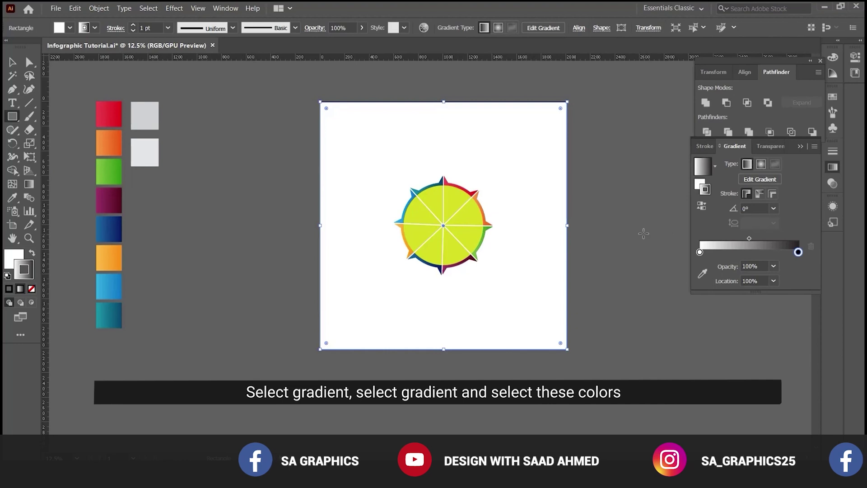
{"action": "left_click", "coordinate": [32, 255]}
{"action": "left_click", "coordinate": [32, 290]}
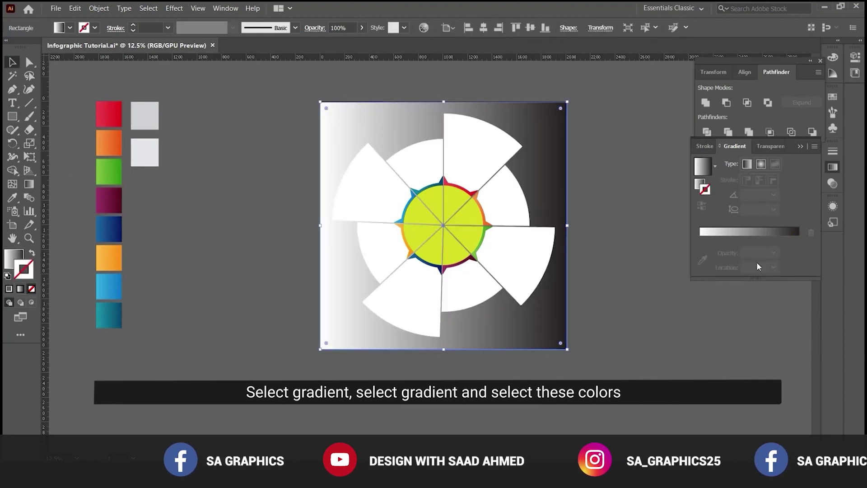
{"action": "left_click", "coordinate": [745, 234]}
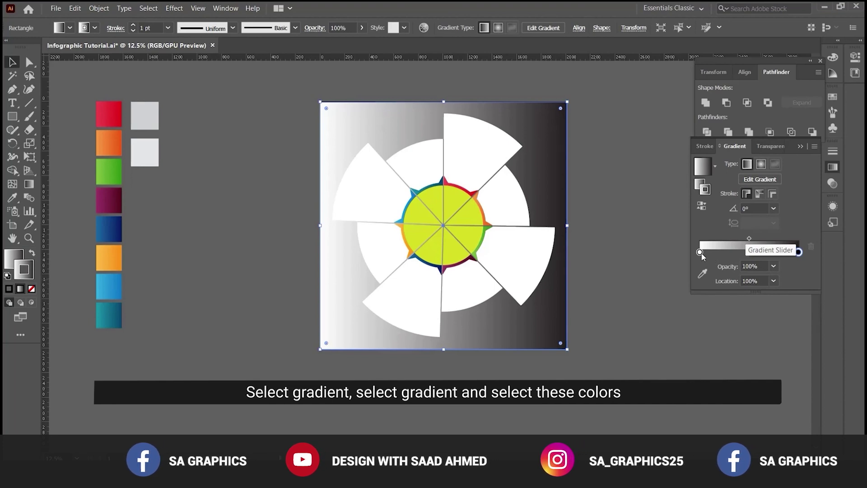
{"action": "left_click", "coordinate": [702, 275]}
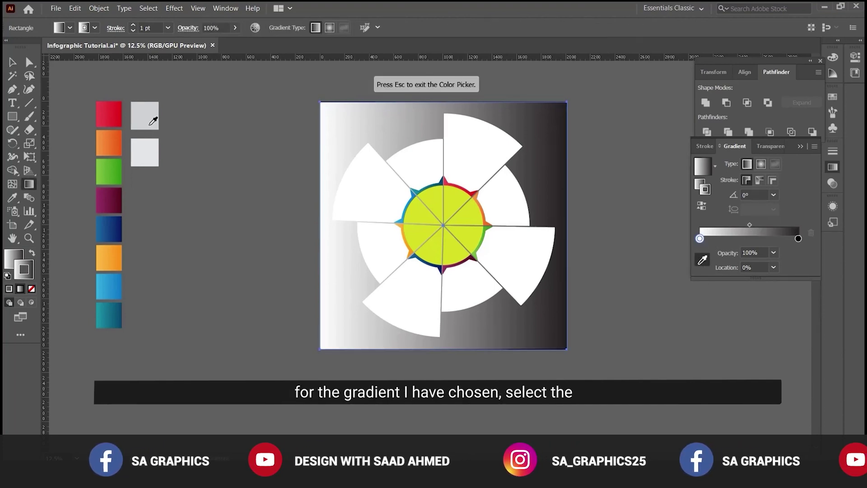
{"action": "key", "text": "Escape"}
{"action": "key", "text": "Delete"}
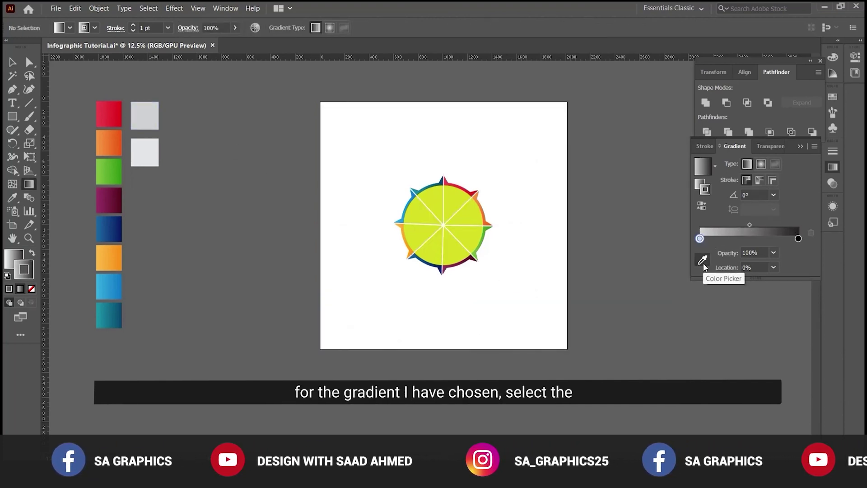
{"action": "key", "text": "ctrl+z"}
{"action": "key", "text": "v"}
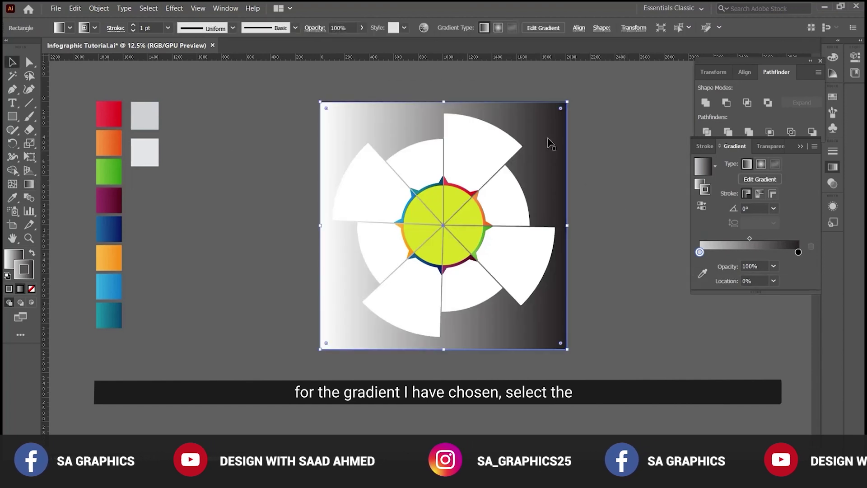
Remove the rectangle's stroke and set the gradient stops to the light grey and grey swatches
{"action": "left_click", "coordinate": [542, 121]}
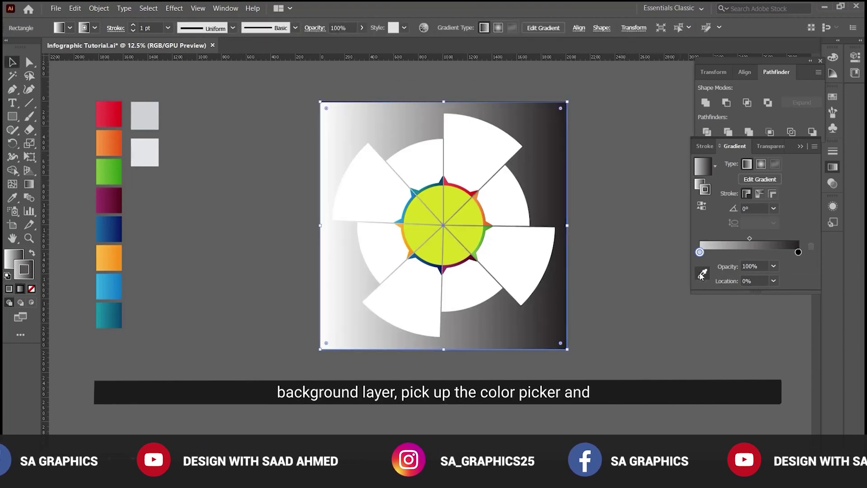
{"action": "left_click", "coordinate": [31, 289]}
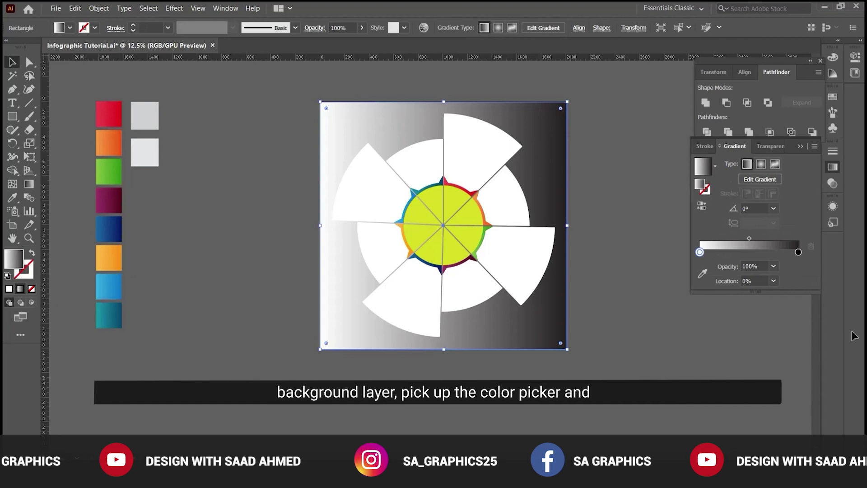
{"action": "left_click", "coordinate": [703, 274]}
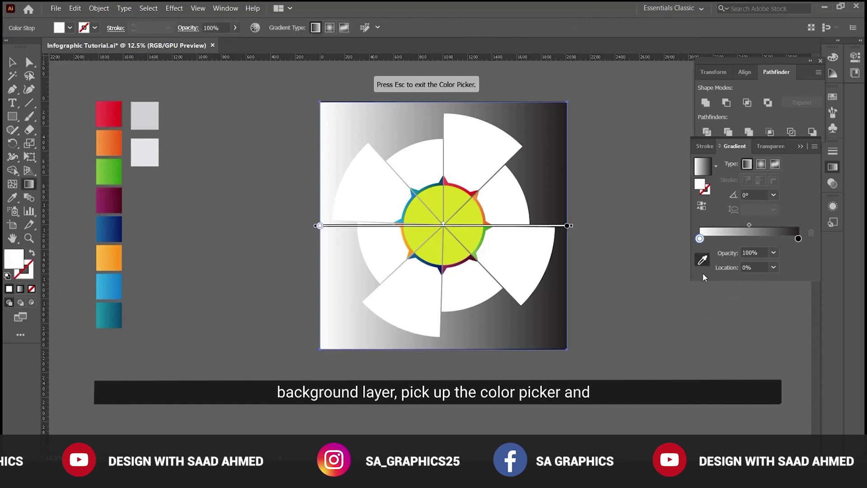
{"action": "left_click", "coordinate": [154, 114]}
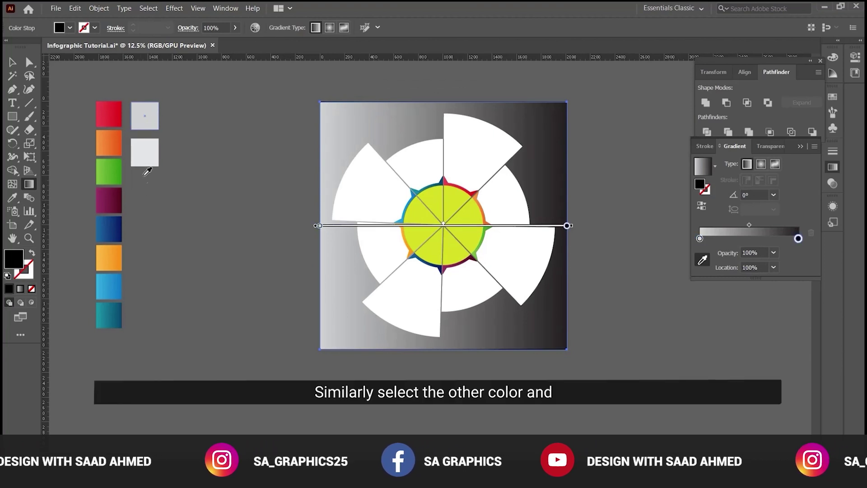
{"action": "left_click", "coordinate": [145, 155]}
{"action": "key", "text": "v"}
{"action": "left_click", "coordinate": [265, 252]}
{"action": "left_click", "coordinate": [533, 129]}
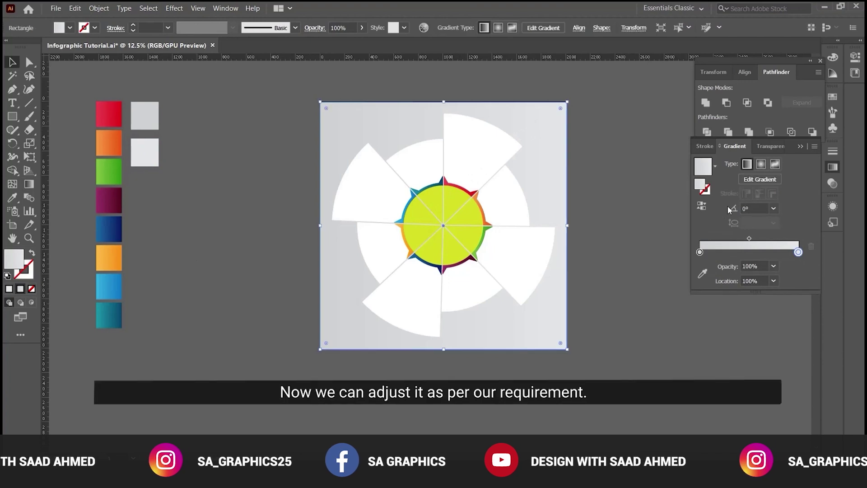
Make the background gradient vertical with a 90° angle
{"action": "key", "text": "Return"}
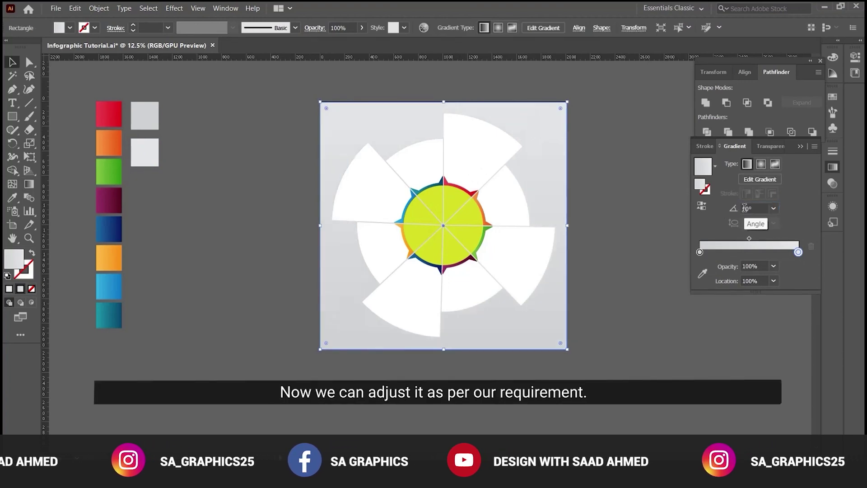
{"action": "left_click", "coordinate": [674, 321]}
{"action": "left_click", "coordinate": [508, 248], "text": "ctrl"}
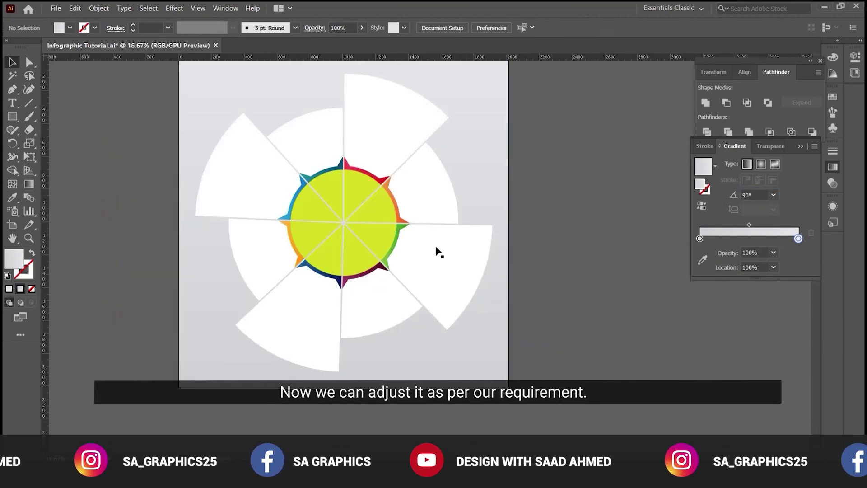
{"action": "left_click", "coordinate": [416, 238], "text": "ctrl+alt"}
{"action": "left_click", "coordinate": [393, 240], "text": "ctrl"}
{"action": "left_click", "coordinate": [330, 212]}
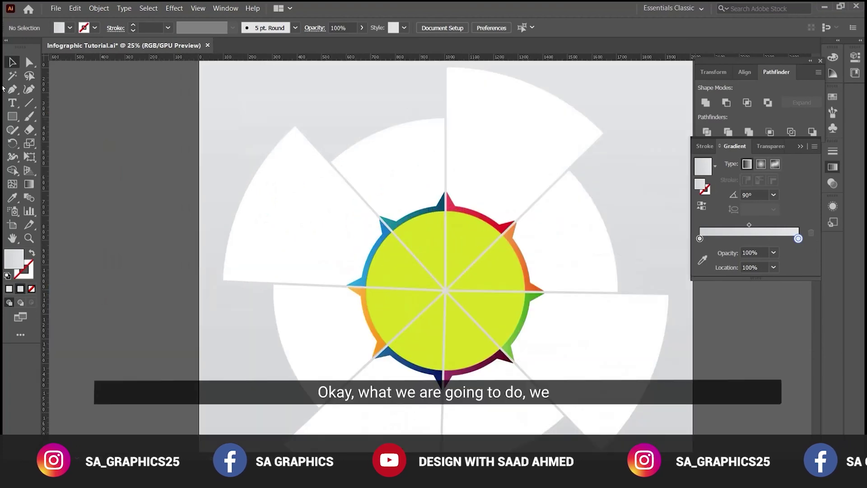
Draw a grey circle from the centre circle and move it left of the artboard
{"action": "left_click", "coordinate": [13, 115]}
{"action": "left_click", "coordinate": [64, 144]}
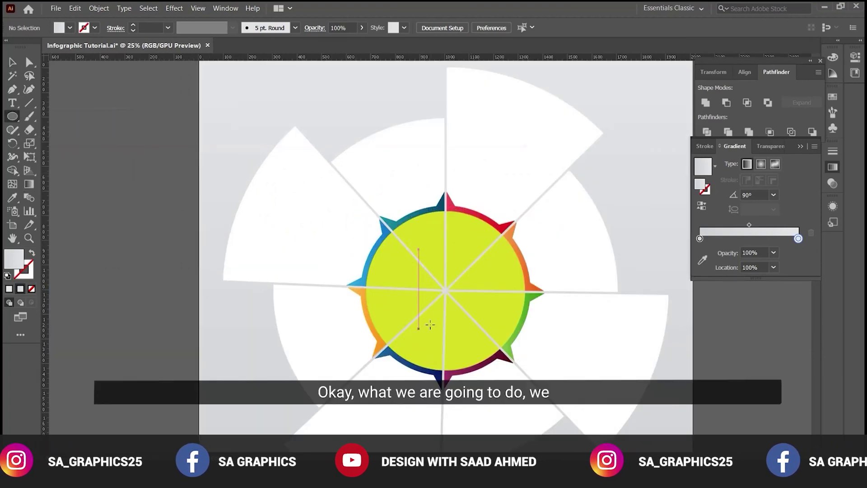
{"action": "left_click_drag", "start_coordinate": [446, 291], "coordinate": [493, 356]}
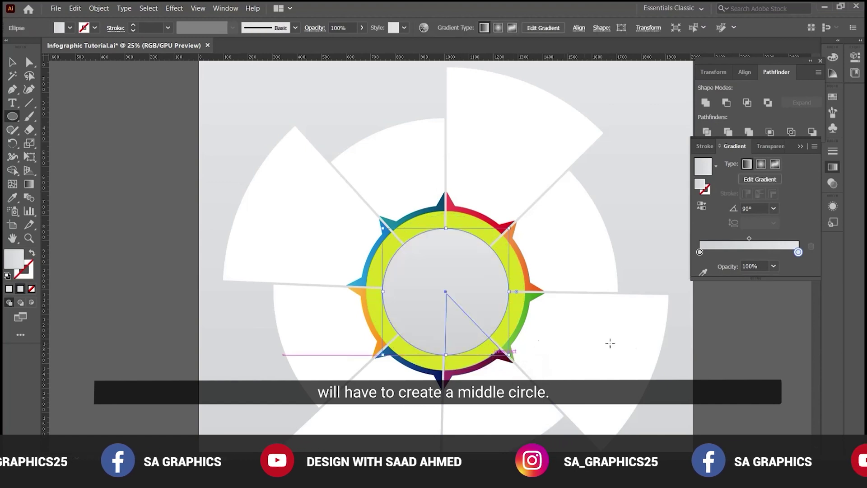
{"action": "key", "text": "v"}
{"action": "left_click", "coordinate": [743, 360]}
{"action": "left_click_drag", "start_coordinate": [479, 246], "coordinate": [439, 227]}
{"action": "left_click_drag", "start_coordinate": [422, 264], "coordinate": [96, 265]}
Fill the eight yellow centre wedges with white
{"action": "left_click", "coordinate": [364, 242]}
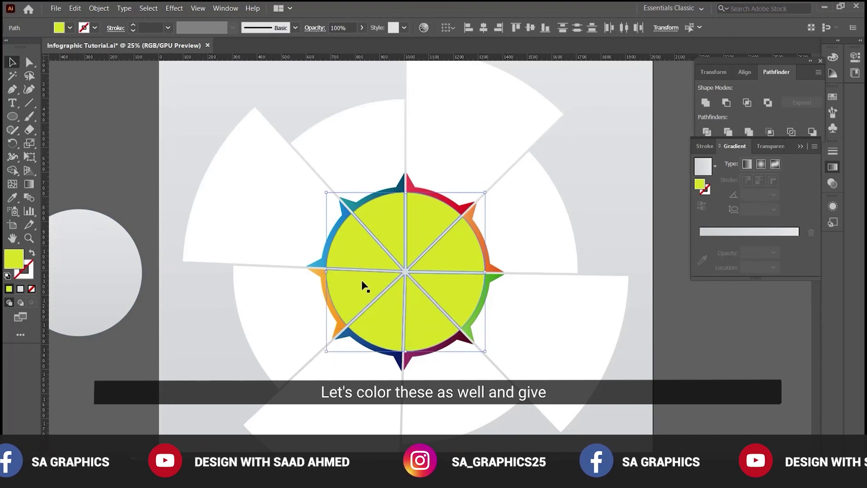
{"action": "key", "text": "ctrl+g"}
{"action": "left_click", "coordinate": [70, 28]}
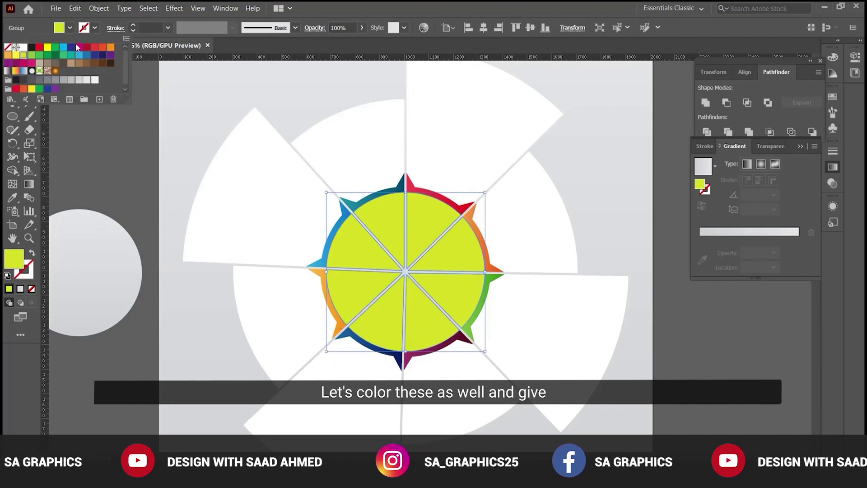
{"action": "left_click", "coordinate": [94, 81]}
{"action": "left_click", "coordinate": [115, 164]}
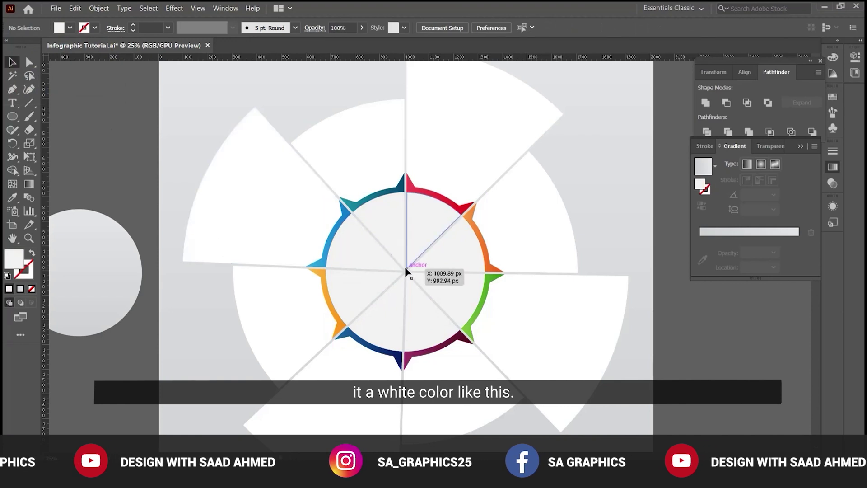
{"action": "left_click", "coordinate": [113, 266]}
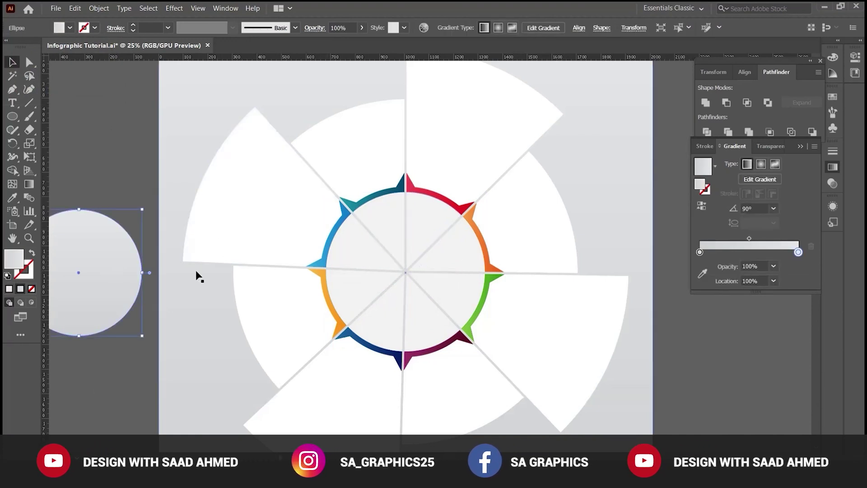
Centre the grey circle horizontally and vertically inside the coloured ring
{"action": "left_click_drag", "start_coordinate": [95, 264], "coordinate": [114, 189]}
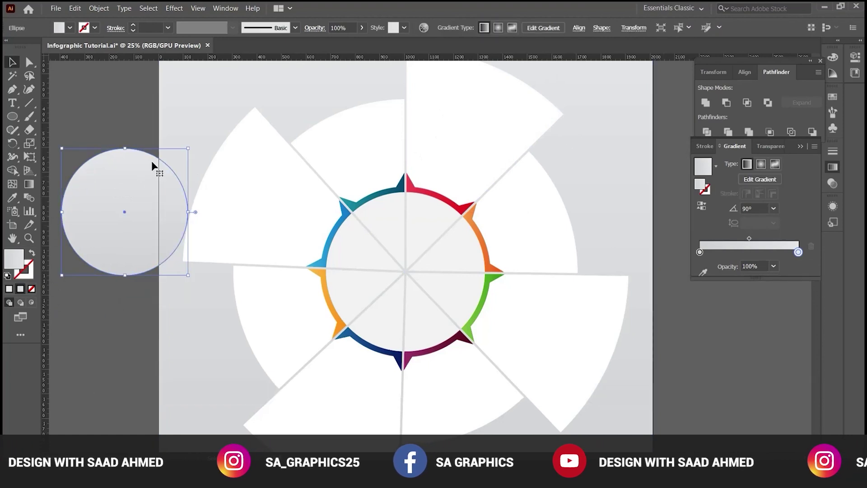
{"action": "left_click", "coordinate": [745, 73]}
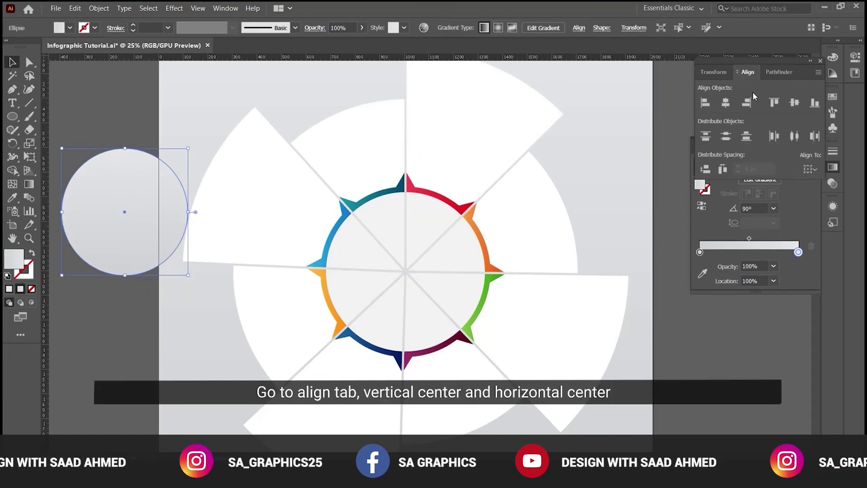
{"action": "left_click", "coordinate": [727, 104]}
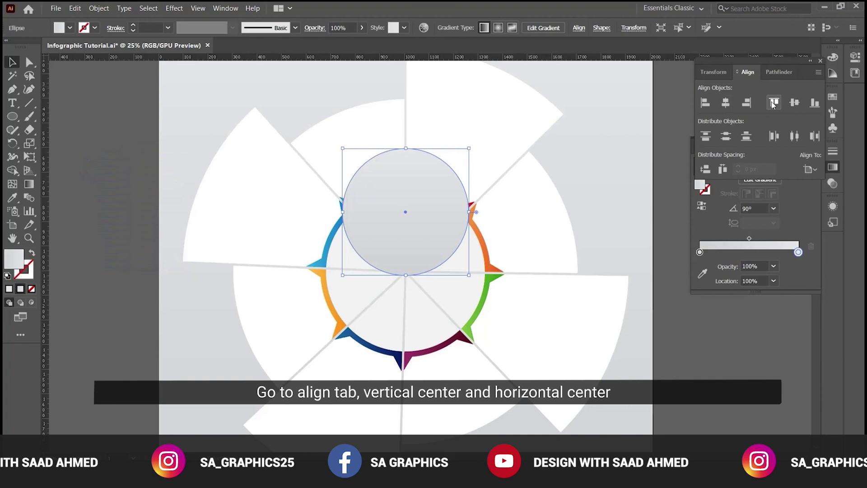
{"action": "left_click", "coordinate": [795, 103]}
Scale the grey circle up to about 628.68 px to fill the ring's middle
{"action": "key", "text": "ctrl+plus"}
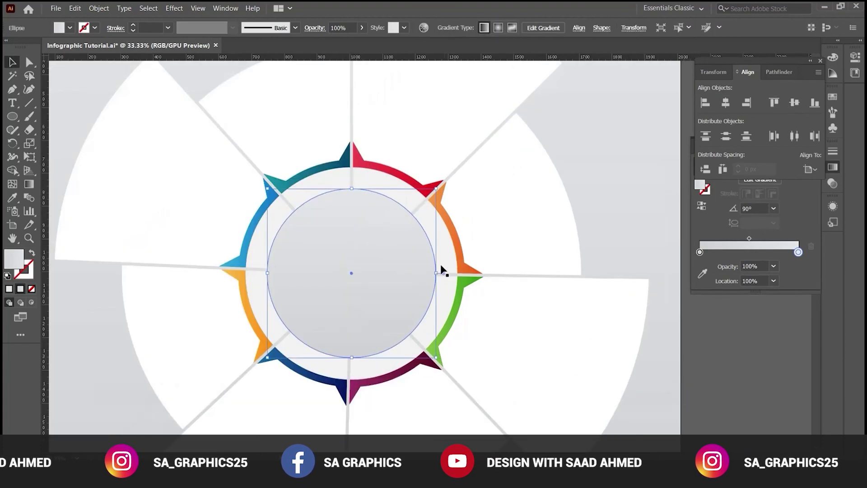
{"action": "mouse_move", "coordinate": [437, 275]}
{"action": "left_mouse_down"}
{"action": "mouse_move", "coordinate": [460, 275]}
{"action": "mouse_move", "coordinate": [452, 273]}
{"action": "left_mouse_up"}
{"action": "left_click", "coordinate": [717, 389]}
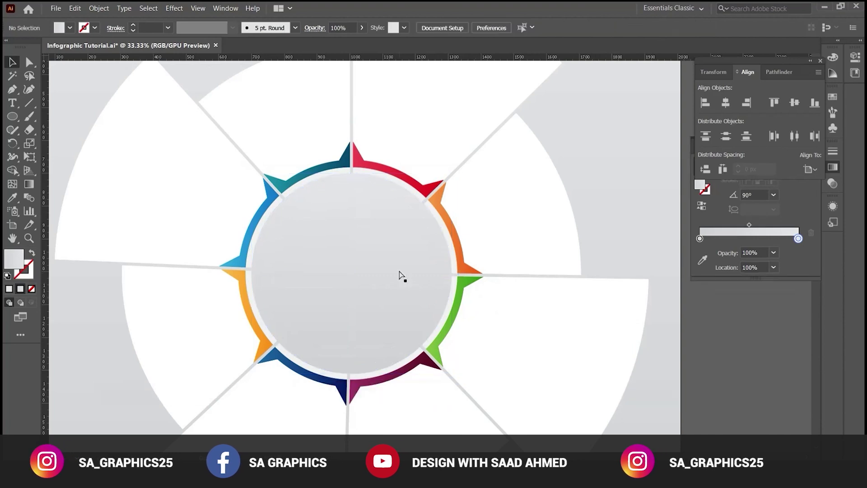
{"action": "key", "text": "ctrl+minus"}
{"action": "key", "text": "ctrl+minus"}
Give the centre circle a light grey outline colour
{"action": "left_click", "coordinate": [433, 237]}
{"action": "key", "text": "i"}
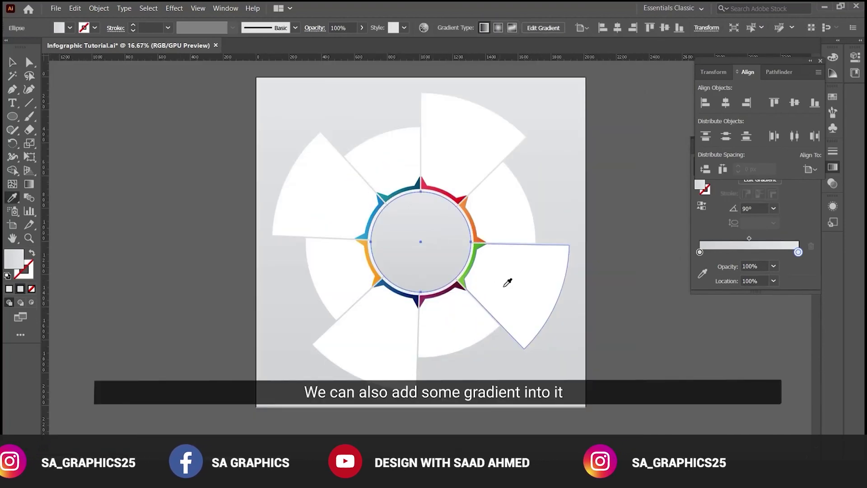
{"action": "key", "text": "v"}
{"action": "left_click", "coordinate": [624, 364]}
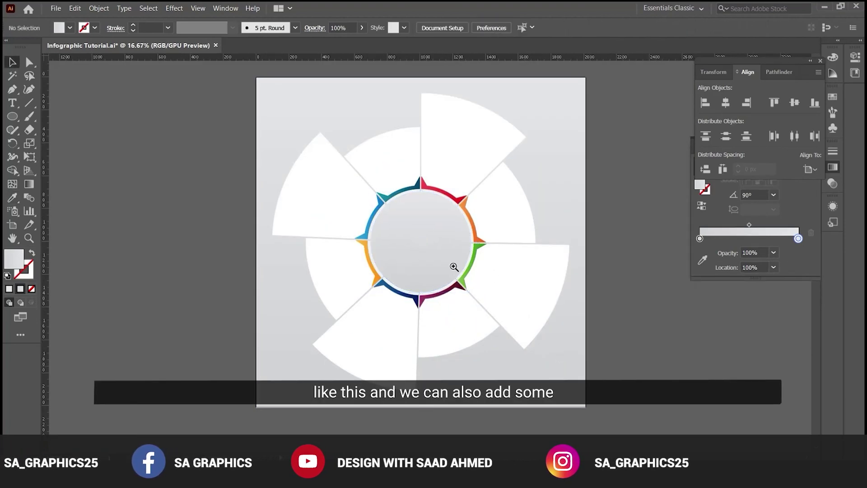
{"action": "left_click", "coordinate": [454, 268], "text": "ctrl"}
{"action": "left_click", "coordinate": [453, 268], "text": "ctrl"}
{"action": "left_click", "coordinate": [341, 177]}
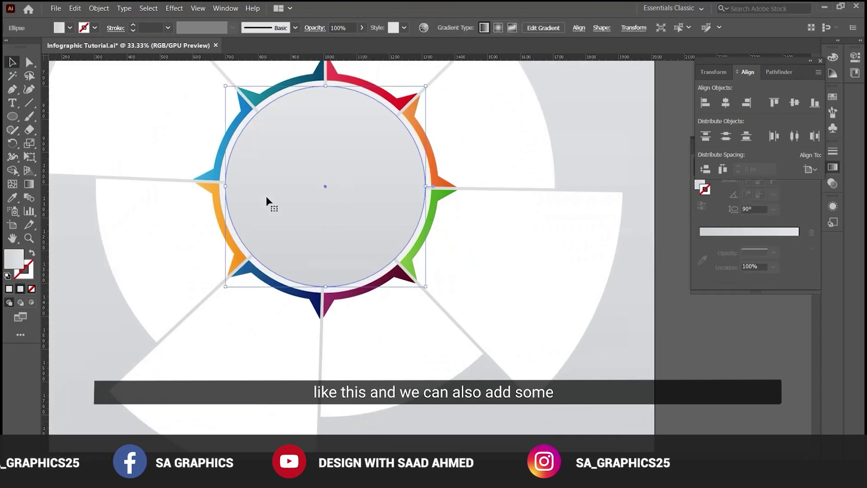
{"action": "double_click", "coordinate": [26, 271]}
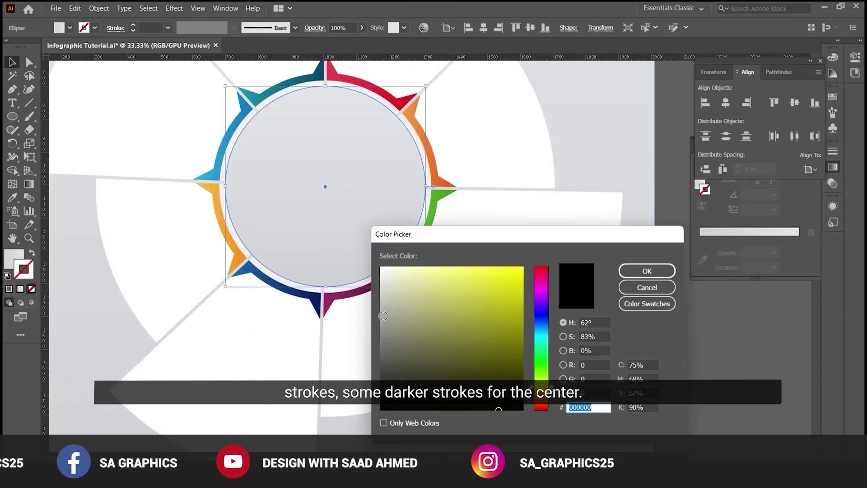
{"action": "left_click", "coordinate": [381, 315]}
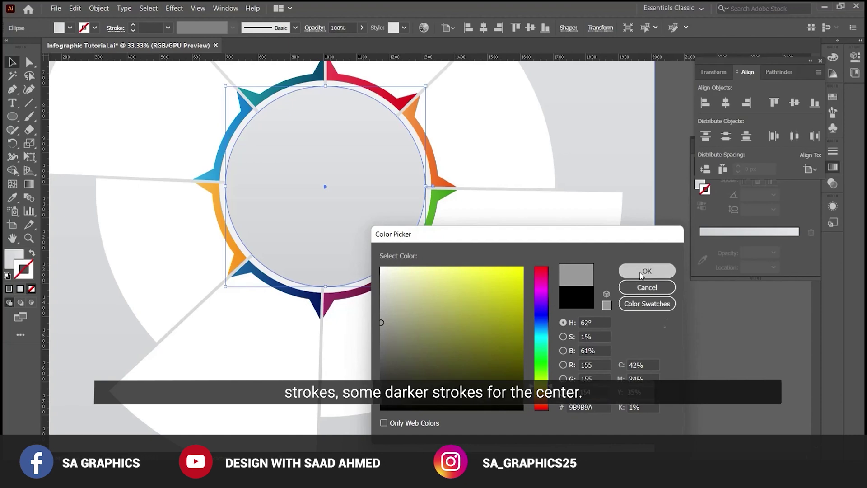
{"action": "left_click", "coordinate": [635, 272]}
Raise the centre circle's stroke weight to 3 pt
{"action": "left_click", "coordinate": [680, 337]}
{"action": "left_click", "coordinate": [355, 164]}
{"action": "left_click", "coordinate": [133, 26]}
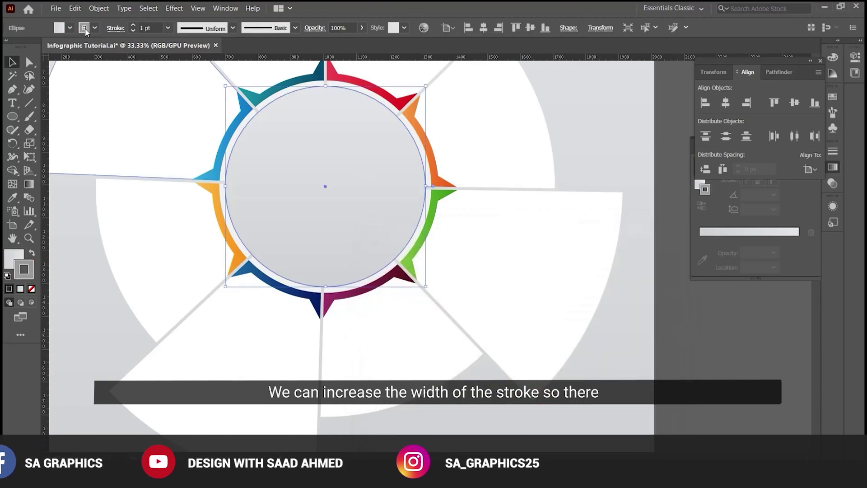
{"action": "left_click", "coordinate": [133, 26]}
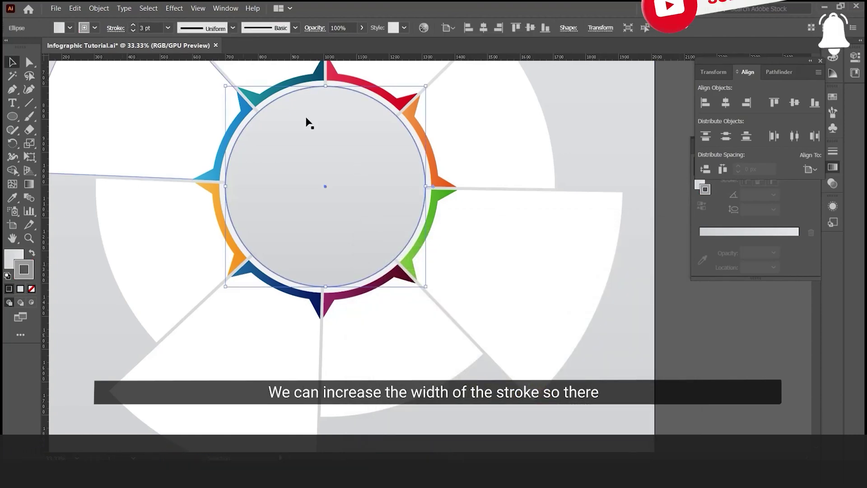
{"action": "left_click", "coordinate": [703, 343]}
{"action": "scroll", "coordinate": [320, 167], "scroll_direction": "up", "scroll_amount": 2}
{"action": "scroll", "coordinate": [434, 217], "scroll_direction": "right", "scroll_amount": 3}
{"action": "scroll", "coordinate": [433, 217], "scroll_direction": "down", "scroll_amount": 1}
Enlarge the circle slightly to fit the spike ring and thicken its stroke to 9 pt
{"action": "left_click", "coordinate": [343, 171]}
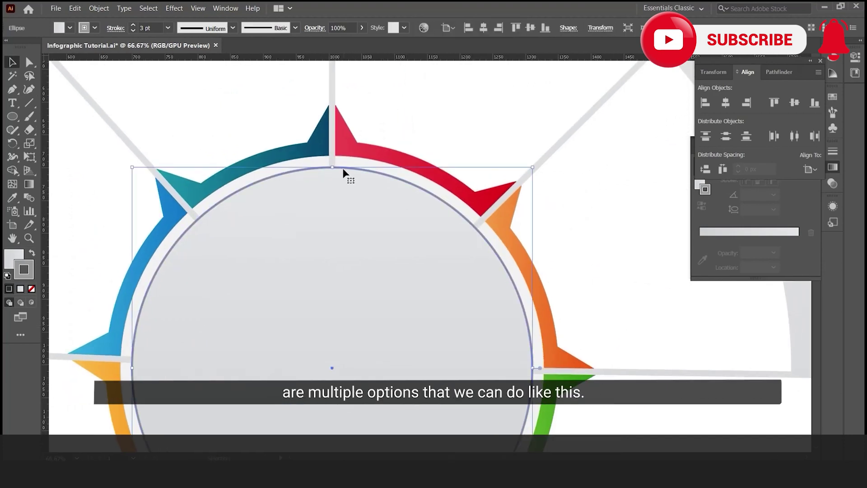
{"action": "left_click_drag", "start_coordinate": [332, 168], "coordinate": [332, 161]}
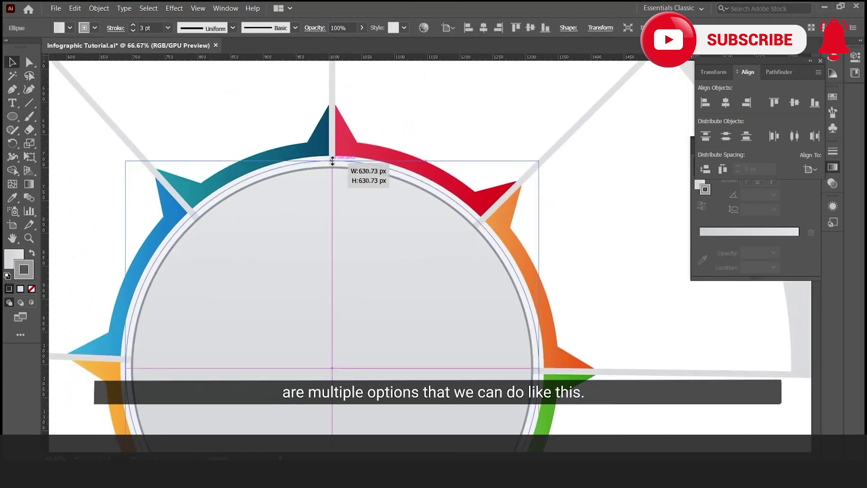
{"action": "left_click", "coordinate": [134, 25]}
{"action": "left_click", "coordinate": [133, 25]}
{"action": "left_click", "coordinate": [133, 25]}
{"action": "left_click", "coordinate": [133, 25]}
{"action": "left_click", "coordinate": [132, 26]}
{"action": "left_click", "coordinate": [133, 26]}
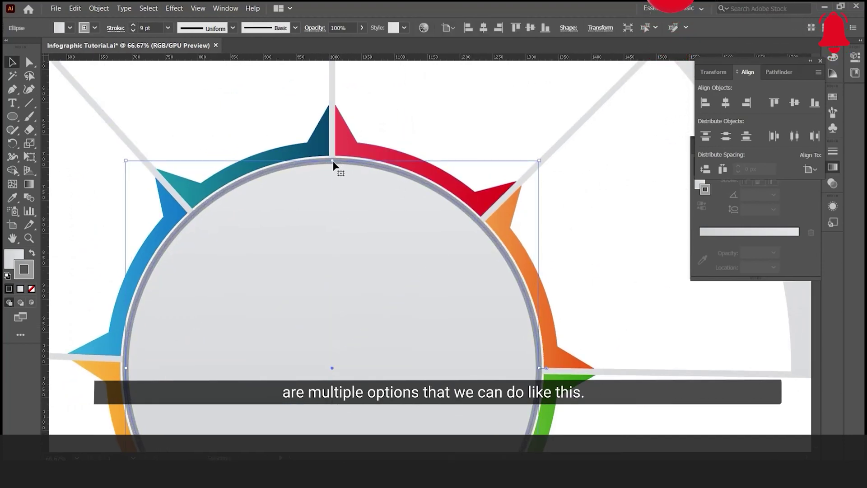
{"action": "left_click_drag", "start_coordinate": [333, 159], "coordinate": [333, 158]}
{"action": "key", "text": "ctrl+minus"}
{"action": "key", "text": "ctrl+minus"}
{"action": "key", "text": "ctrl+minus"}
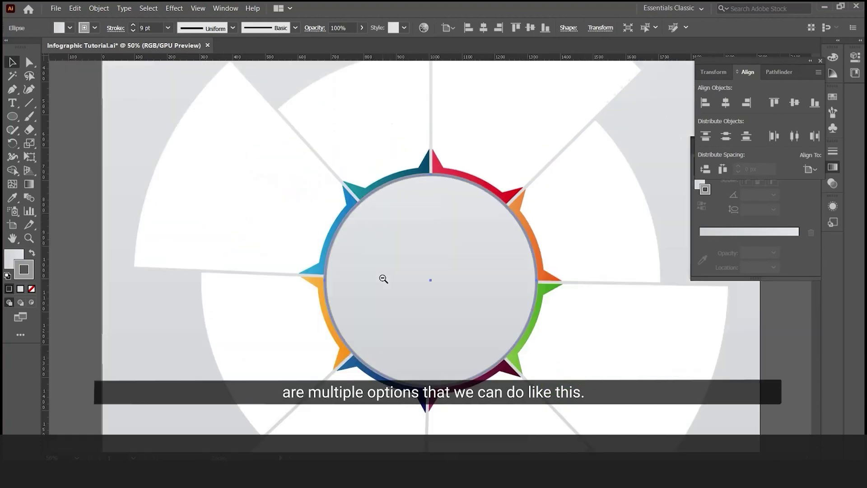
{"action": "left_click", "coordinate": [722, 359]}
{"action": "key", "text": "ctrl+minus"}
{"action": "key", "text": "ctrl+minus"}
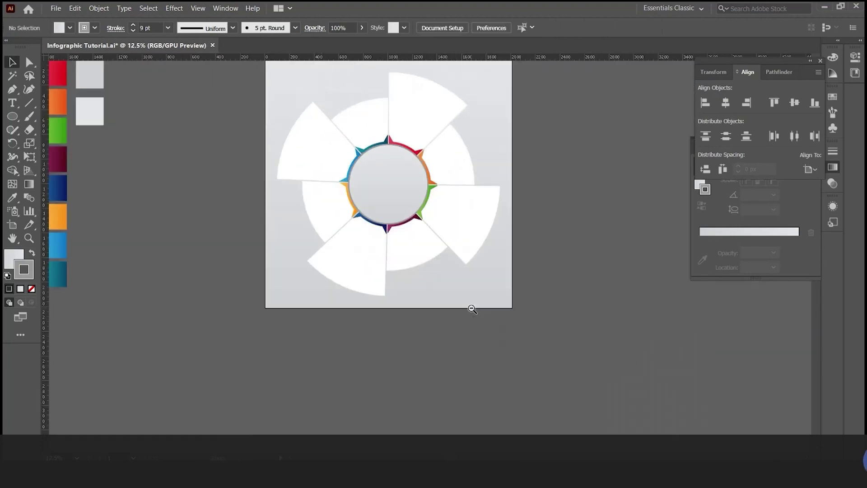
{"action": "key", "text": "ctrl+minus"}
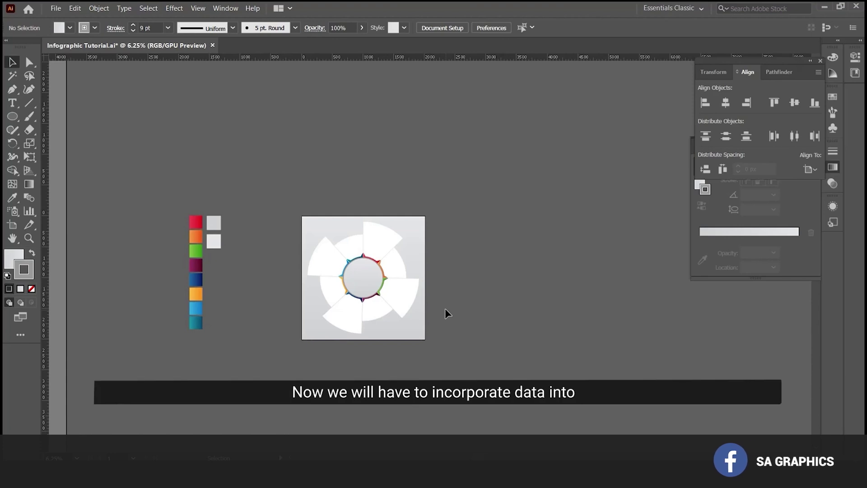
Change the centre circle's fill to a much lighter colour
{"action": "left_click", "coordinate": [426, 273], "text": "ctrl"}
{"action": "left_click", "coordinate": [426, 272], "text": "ctrl"}
{"action": "left_click", "coordinate": [425, 272], "text": "ctrl"}
{"action": "left_click_drag", "start_coordinate": [459, 271], "coordinate": [566, 339]}
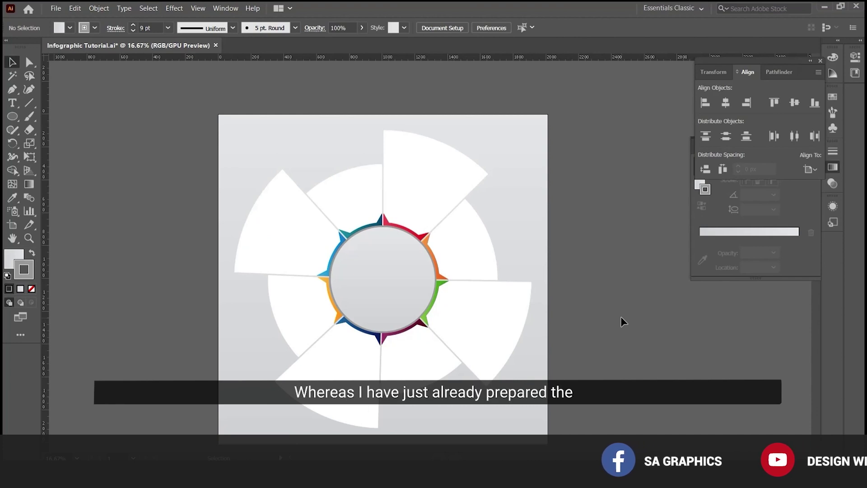
{"action": "key", "text": "ctrl+minus"}
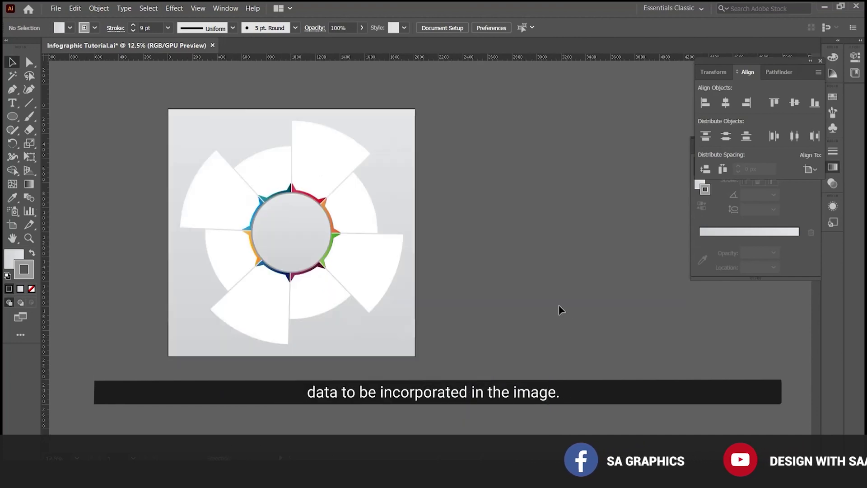
{"action": "left_click_drag", "start_coordinate": [559, 310], "coordinate": [505, 333]}
{"action": "left_click", "coordinate": [434, 267], "text": "ctrl"}
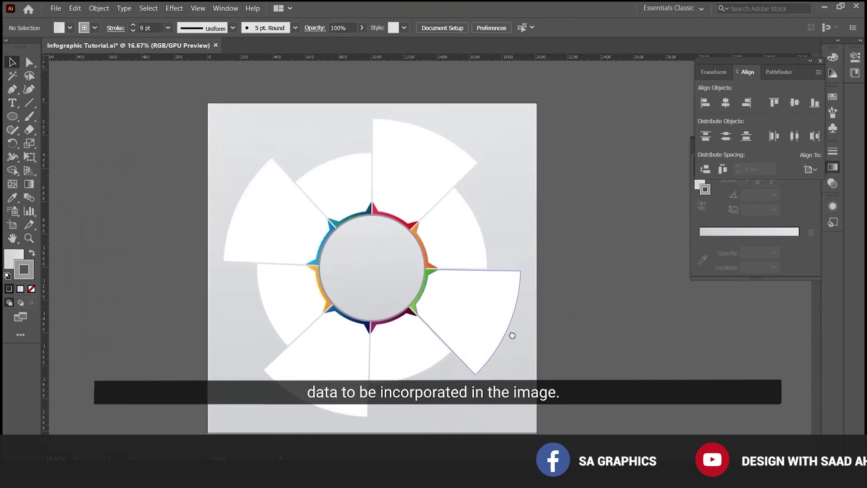
{"action": "left_click", "coordinate": [355, 248]}
{"action": "double_click", "coordinate": [14, 258]}
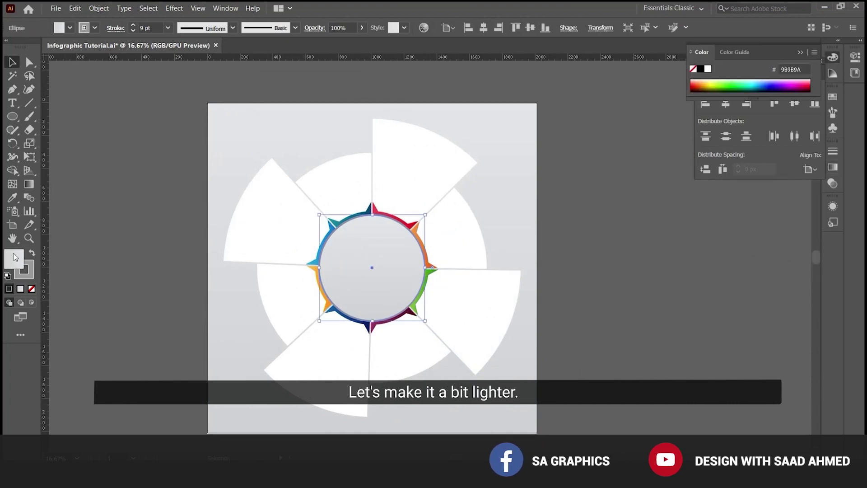
{"action": "left_click_drag", "start_coordinate": [388, 301], "coordinate": [386, 278]}
{"action": "left_click", "coordinate": [646, 272]}
Refine the circle's fill to the neutral pale grey E8E8E8
{"action": "left_click", "coordinate": [647, 274]}
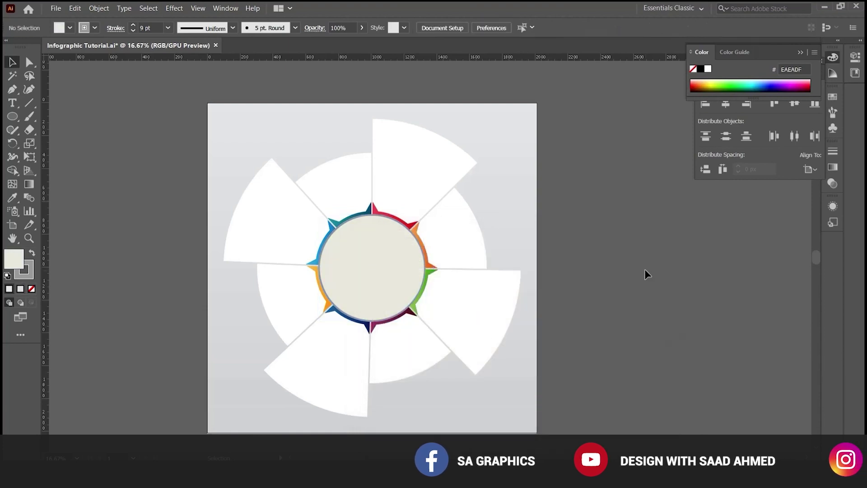
{"action": "key", "text": "ctrl+equal"}
{"action": "key", "text": "ctrl+equal"}
{"action": "left_click", "coordinate": [453, 252]}
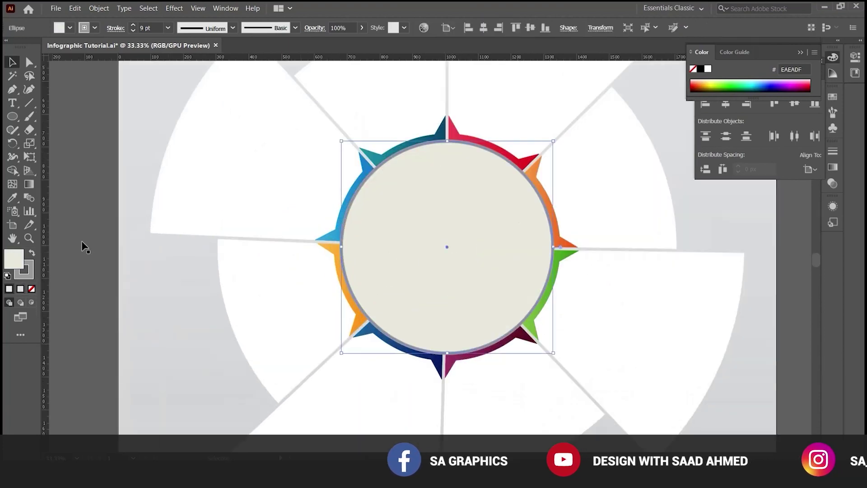
{"action": "double_click", "coordinate": [18, 259]}
{"action": "left_click", "coordinate": [384, 290]}
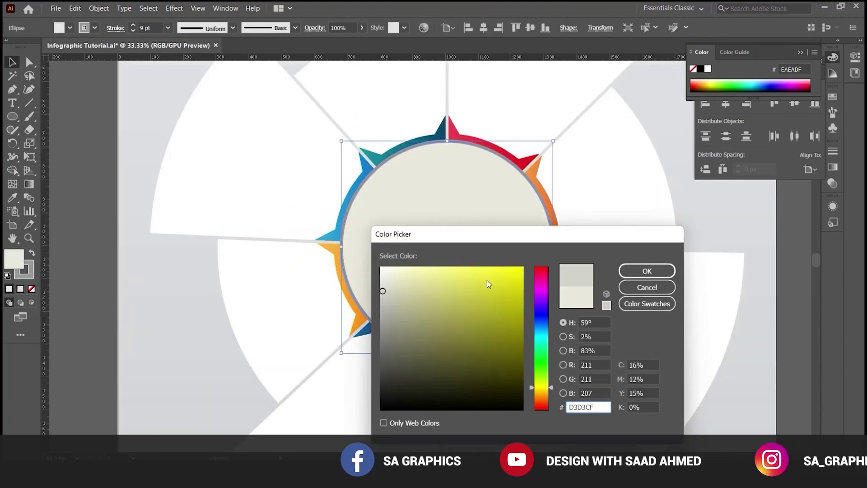
{"action": "left_click", "coordinate": [380, 278]}
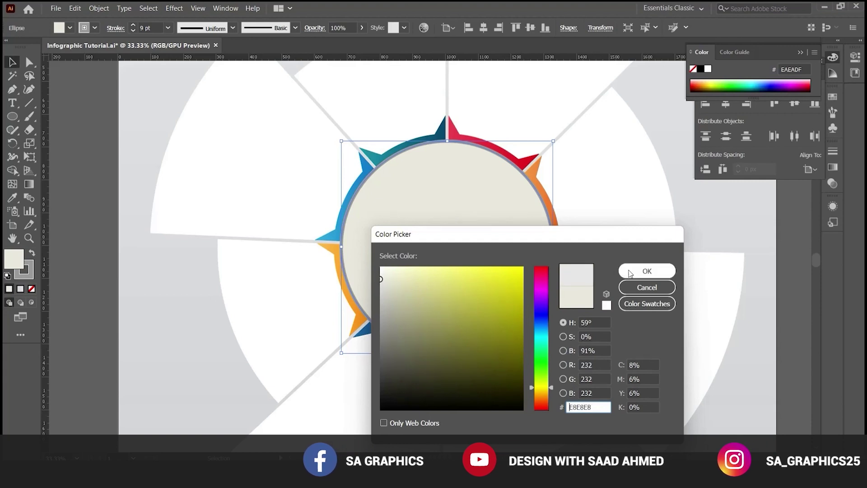
{"action": "left_click", "coordinate": [641, 270]}
{"action": "left_click", "coordinate": [81, 235]}
{"action": "left_click", "coordinate": [531, 281], "text": "ctrl+alt"}
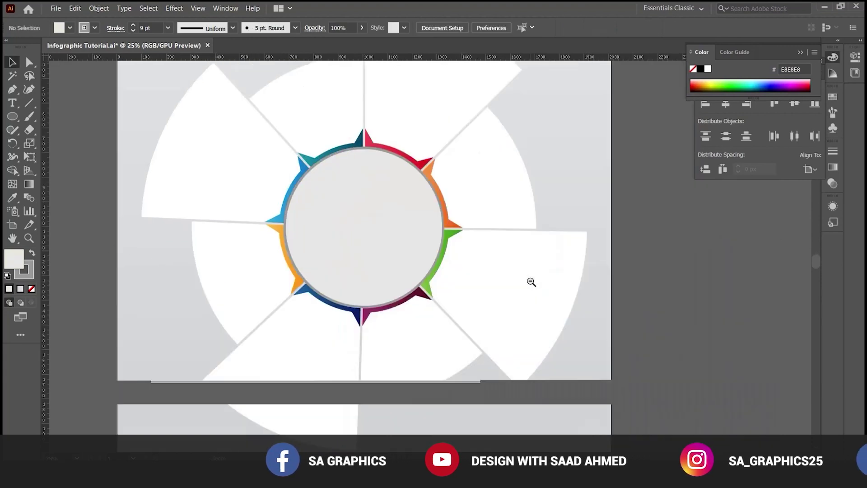
{"action": "left_click", "coordinate": [531, 281], "text": "ctrl+alt"}
{"action": "left_click_drag", "start_coordinate": [439, 251], "coordinate": [455, 252]}
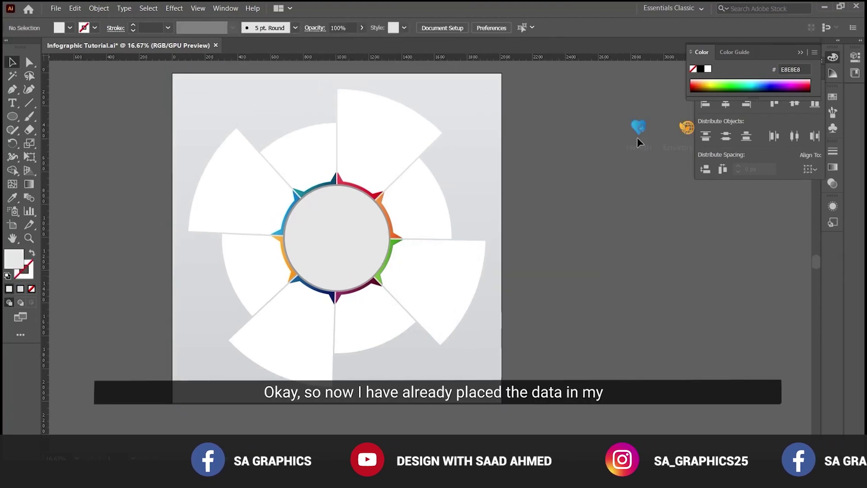
Place the Environment icon in the left wedge
{"action": "mouse_move", "coordinate": [629, 160]}
{"action": "left_mouse_down"}
{"action": "mouse_move", "coordinate": [603, 144]}
{"action": "mouse_move", "coordinate": [267, 173]}
{"action": "mouse_move", "coordinate": [199, 193]}
{"action": "mouse_move", "coordinate": [198, 201]}
{"action": "left_mouse_up"}
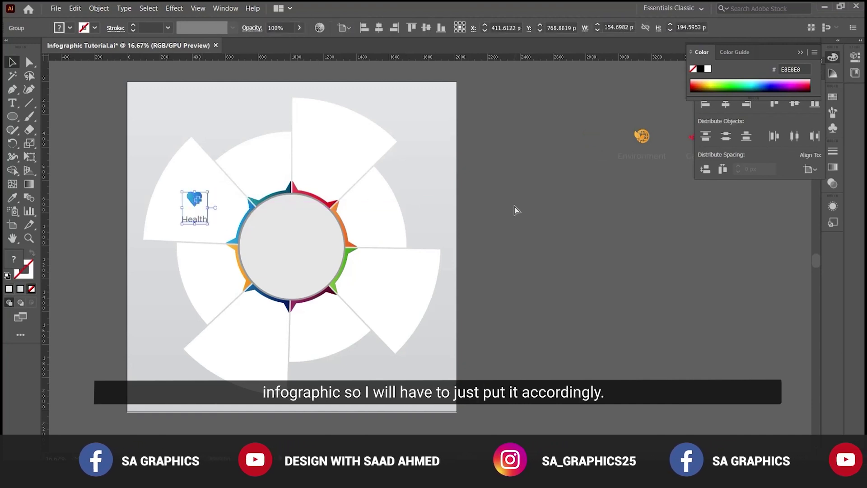
{"action": "left_click", "coordinate": [514, 205]}
{"action": "left_click_drag", "start_coordinate": [527, 251], "coordinate": [378, 270]}
{"action": "scroll", "coordinate": [536, 268], "scroll_direction": "down", "scroll_amount": 1}
{"action": "left_click_drag", "start_coordinate": [650, 283], "coordinate": [561, 279]}
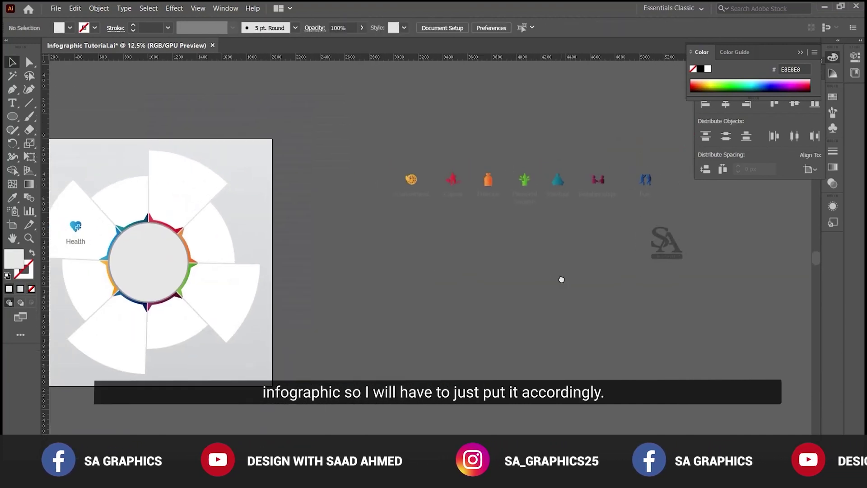
{"action": "left_click_drag", "start_coordinate": [403, 246], "coordinate": [514, 265]}
{"action": "left_click_drag", "start_coordinate": [520, 202], "coordinate": [196, 296]}
{"action": "left_click_drag", "start_coordinate": [526, 221], "coordinate": [377, 235]}
Place the Career, Finance, Personal Growth, Spiritual, Relationships and Fun icons in their wedges
{"action": "left_click_drag", "start_coordinate": [386, 185], "coordinate": [663, 302]}
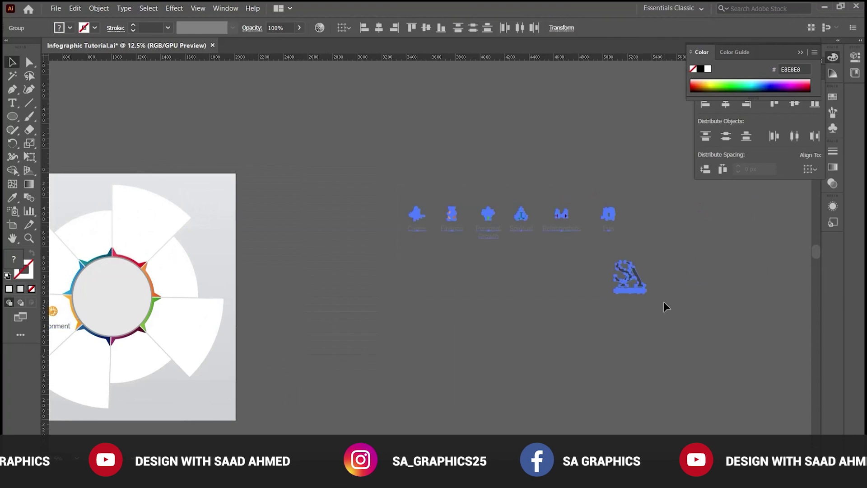
{"action": "left_click", "coordinate": [663, 302]}
{"action": "left_click_drag", "start_coordinate": [435, 229], "coordinate": [293, 218]}
{"action": "left_click_drag", "start_coordinate": [608, 207], "coordinate": [328, 263]}
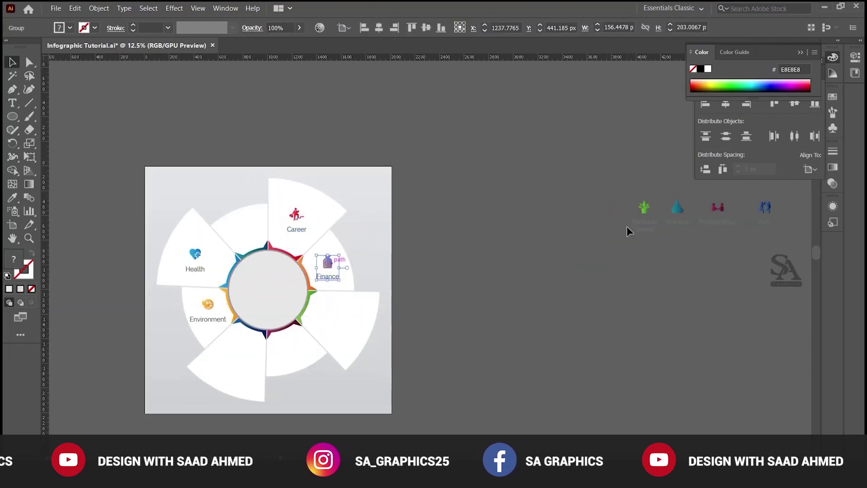
{"action": "left_click_drag", "start_coordinate": [644, 208], "coordinate": [337, 313]}
{"action": "left_click_drag", "start_coordinate": [677, 207], "coordinate": [246, 228]}
{"action": "left_click_drag", "start_coordinate": [718, 209], "coordinate": [297, 348]}
{"action": "left_click_drag", "start_coordinate": [765, 209], "coordinate": [234, 357]}
Centre the SA Graphics logo on the middle circle as key object and enlarge it
{"action": "left_click_drag", "start_coordinate": [781, 271], "coordinate": [263, 271]}
{"action": "left_click", "coordinate": [271, 307], "text": "shift"}
{"action": "left_click", "coordinate": [271, 307]}
{"action": "left_click", "coordinate": [484, 28]}
{"action": "left_click", "coordinate": [531, 28]}
{"action": "left_click", "coordinate": [422, 292]}
{"action": "scroll", "coordinate": [422, 292], "scroll_direction": "up", "scroll_amount": 2}
{"action": "left_click", "coordinate": [243, 234]}
{"action": "left_click_drag", "start_coordinate": [267, 234], "coordinate": [272, 234]}
{"action": "left_click_drag", "start_coordinate": [257, 235], "coordinate": [260, 234]}
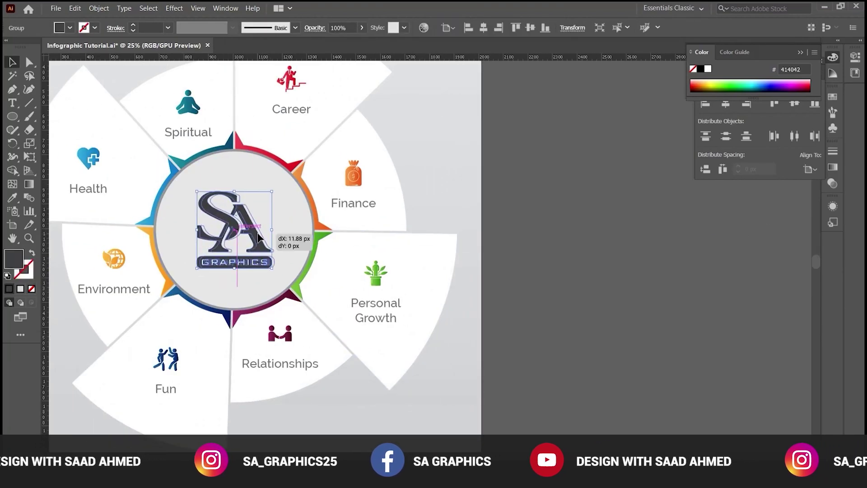
Nudge the Environment icon and label into their final position
{"action": "scroll", "coordinate": [346, 263], "scroll_direction": "up", "scroll_amount": 1}
{"action": "left_click_drag", "start_coordinate": [129, 250], "coordinate": [356, 226]}
{"action": "left_click", "coordinate": [273, 325]}
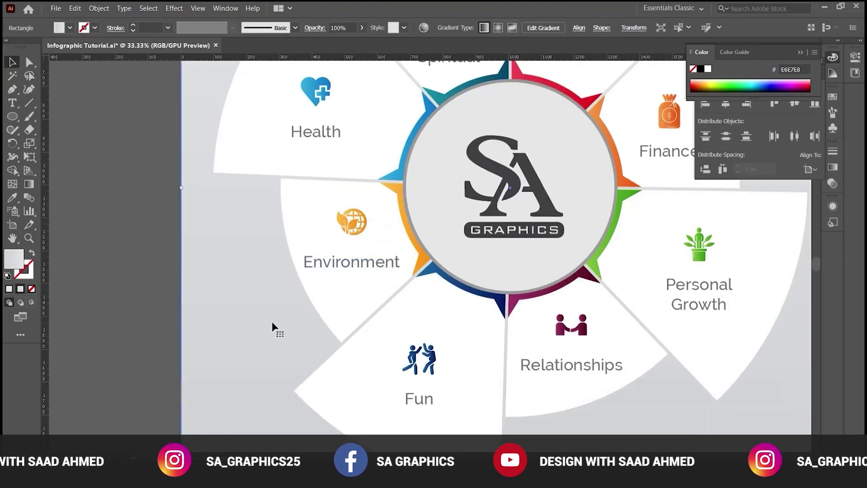
{"action": "scroll", "coordinate": [273, 326], "scroll_direction": "down", "scroll_amount": 1}
{"action": "scroll", "coordinate": [477, 295], "scroll_direction": "up", "scroll_amount": 1}
{"action": "left_click_drag", "start_coordinate": [537, 297], "coordinate": [494, 331]}
{"action": "scroll", "coordinate": [470, 293], "scroll_direction": "down", "scroll_amount": 1}
{"action": "left_click_drag", "start_coordinate": [513, 243], "coordinate": [453, 290]}
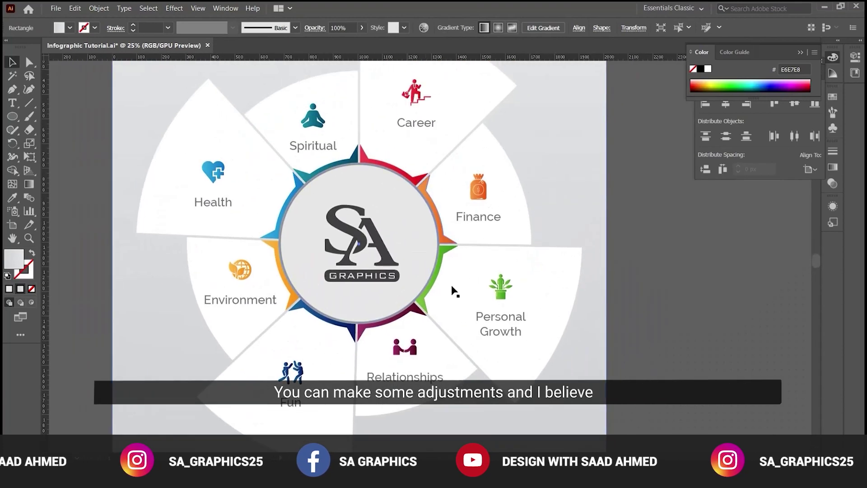